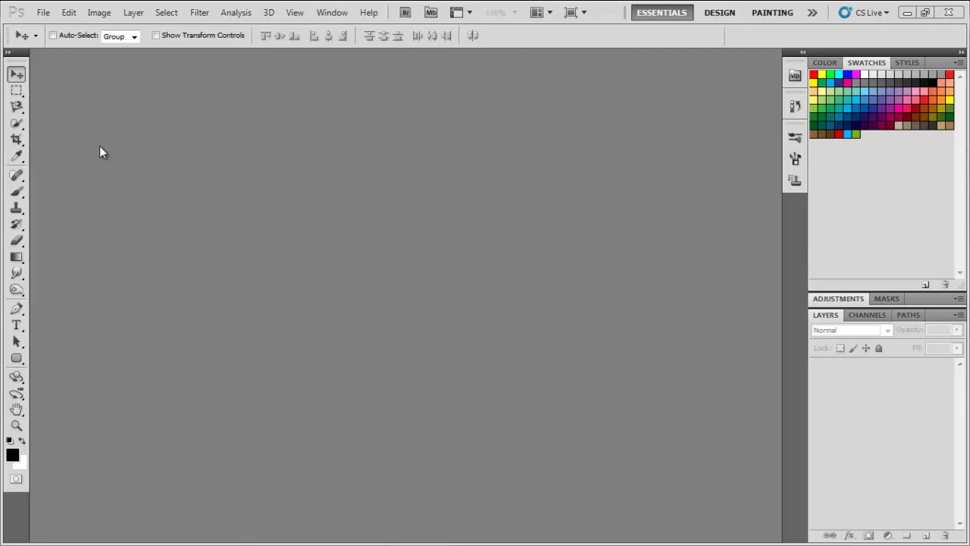
Create a new 1280×720 px, 72 ppi document with a transparent background.
left_click(43, 13)
left_click(55, 27)
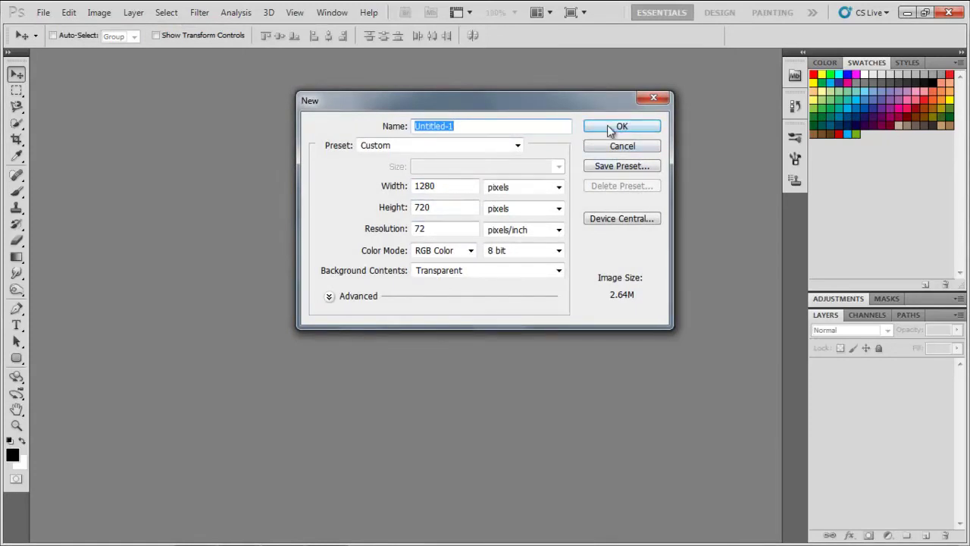
left_click(621, 125)
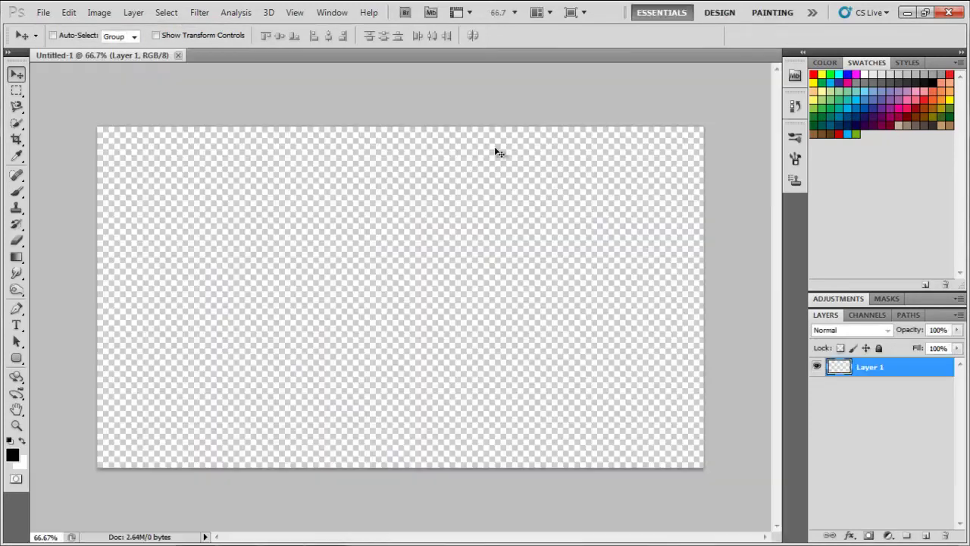
left_click(17, 358)
Draw a black rounded bar at the bottom-left corner, rasterize it and nudge it down.
left_click(44, 370)
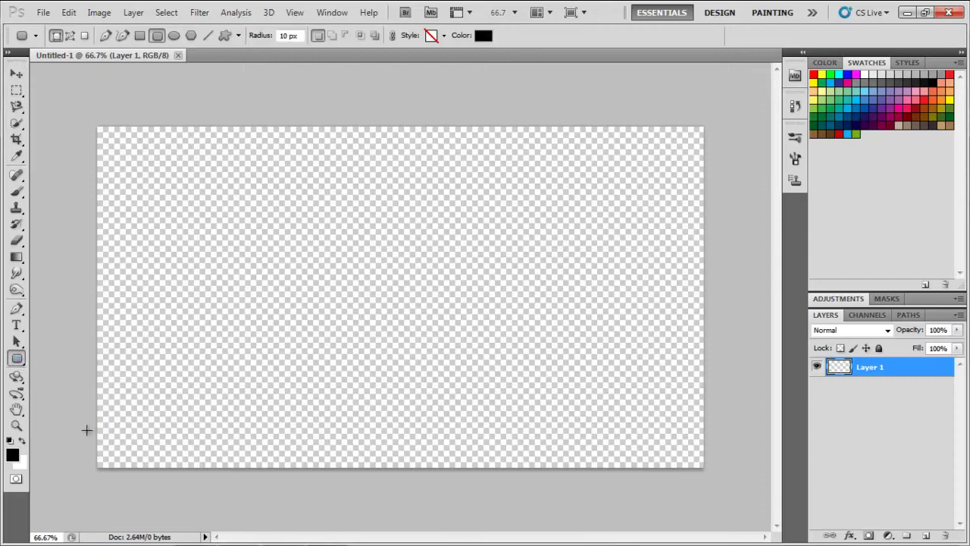
left_click_drag(93, 438, 232, 469)
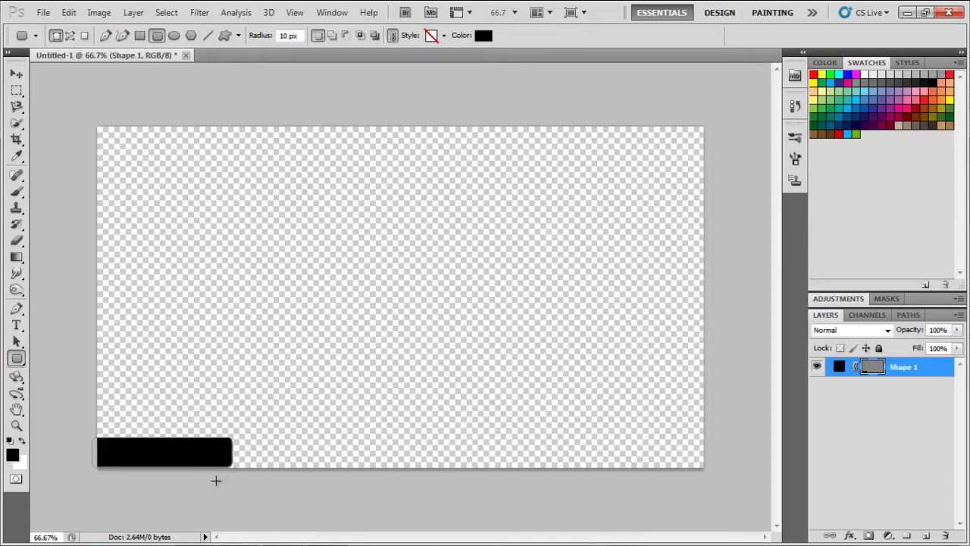
left_click(16, 74)
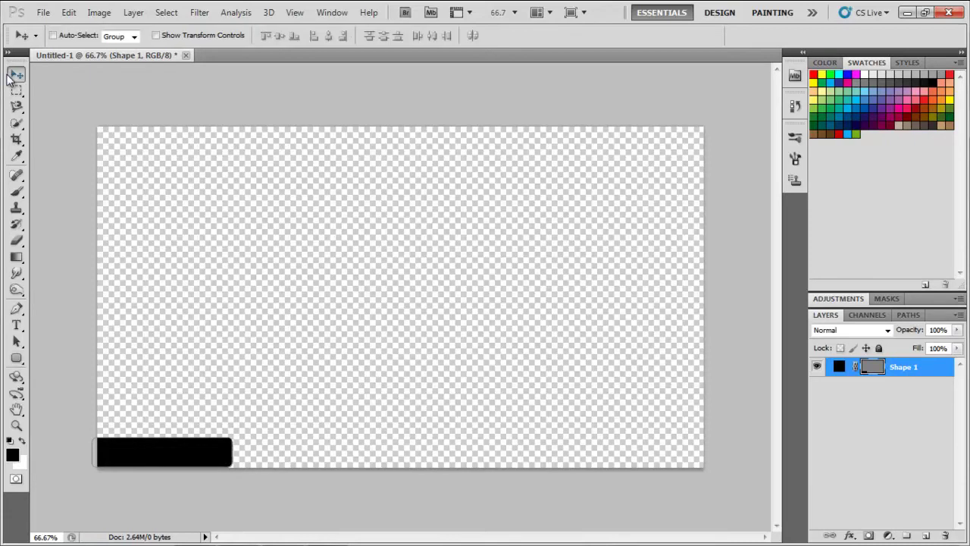
right_click(903, 372)
left_click(864, 144)
left_click(862, 142)
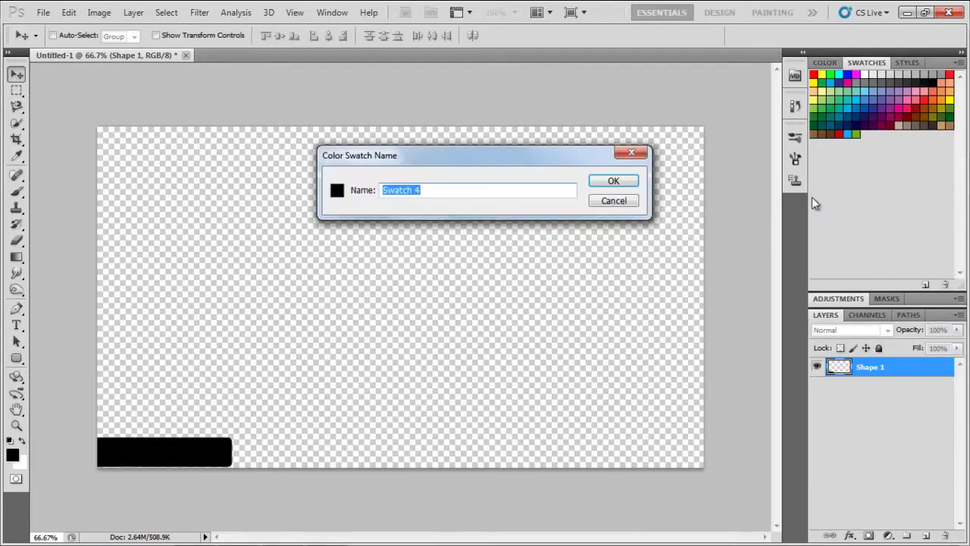
left_click(615, 200)
right_click(875, 368)
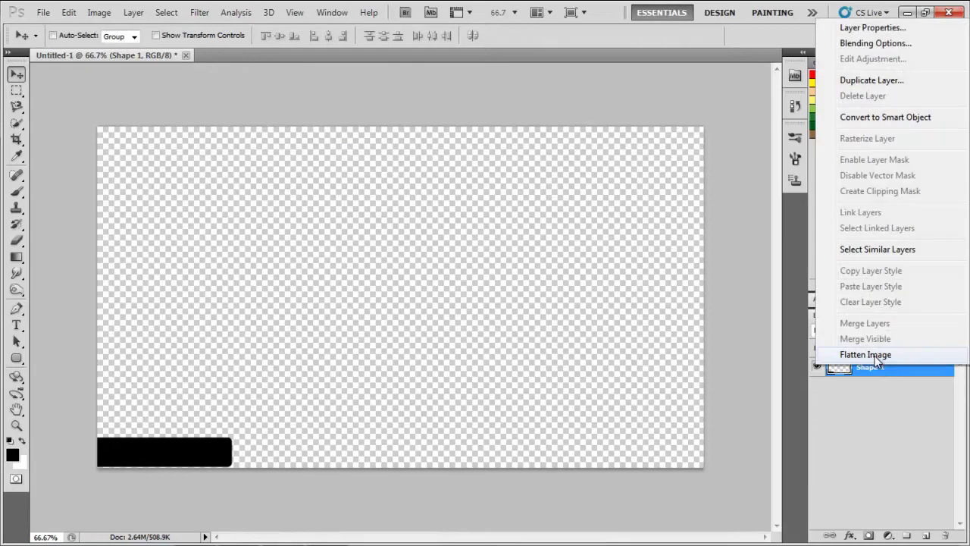
left_click(872, 407)
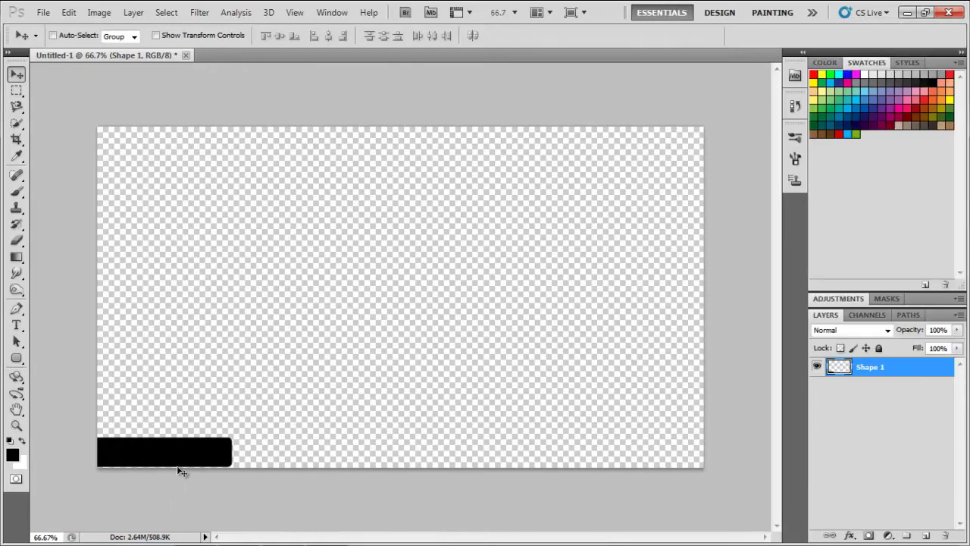
key("Down")
key("Down")
key("Down")
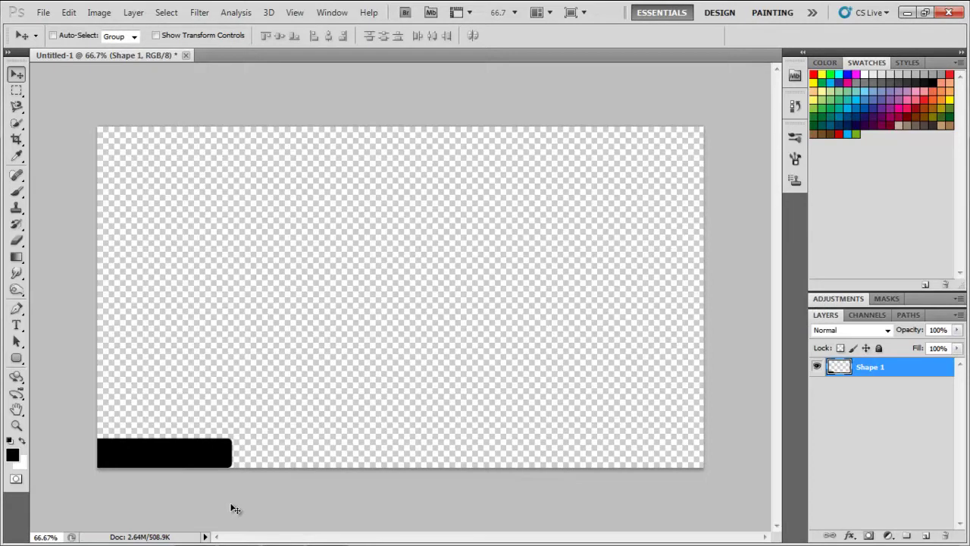
Duplicate the bar and move the copy to the bottom-right corner.
key("ctrl+j")
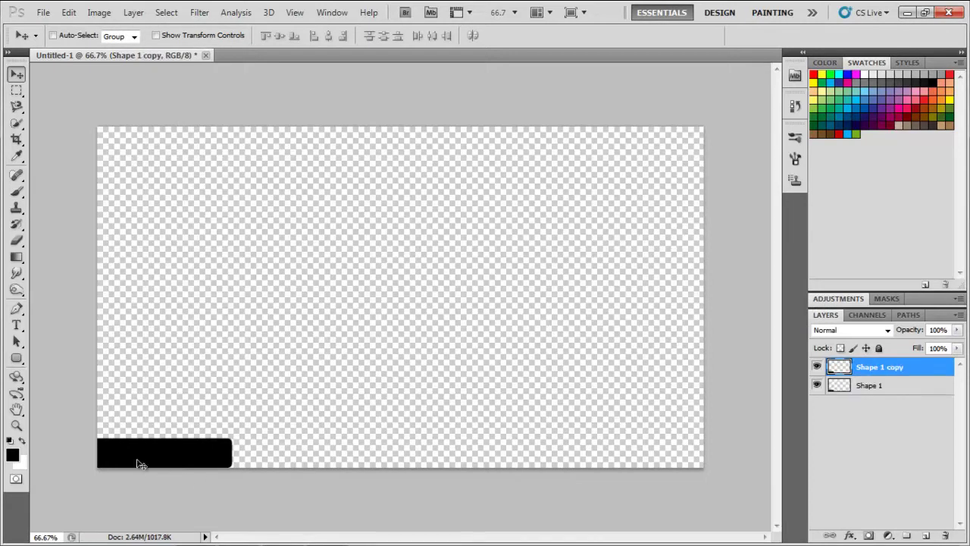
left_click_drag(137, 461, 617, 459)
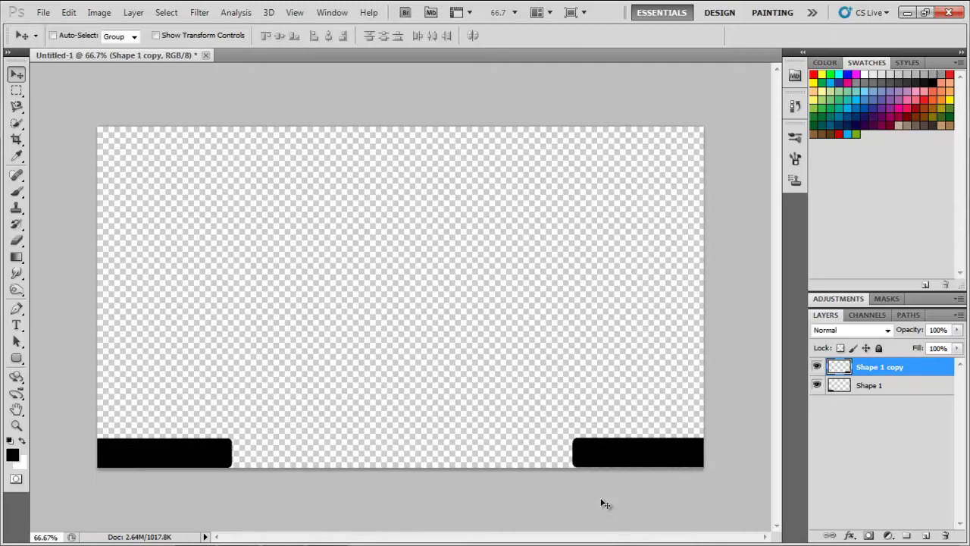
left_click(17, 361)
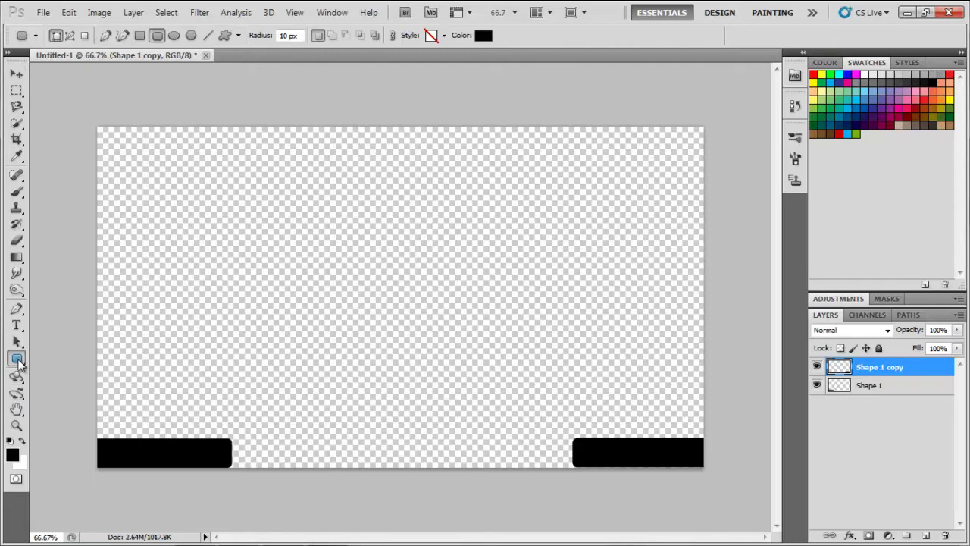
left_click_drag(17, 360, 49, 381)
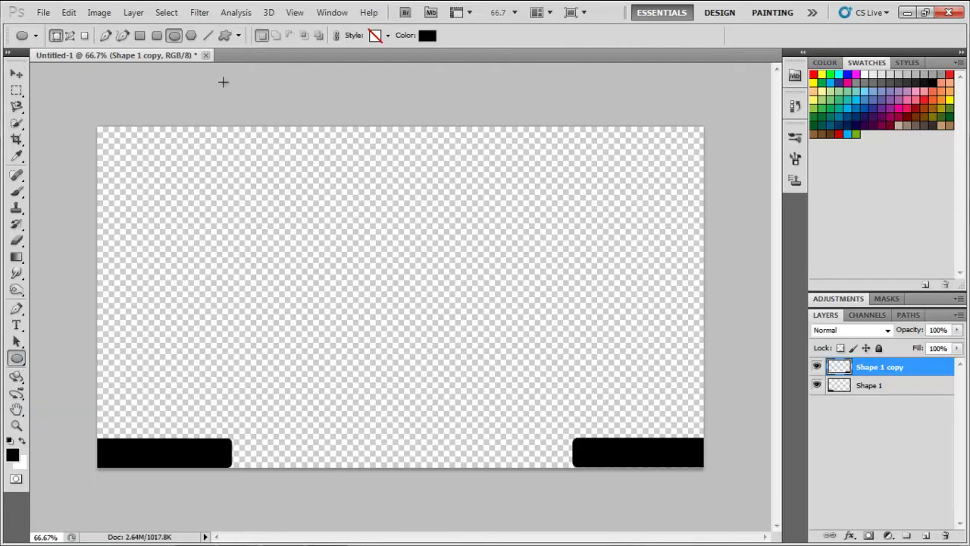
Draw a wide black ellipse across the top edge and rasterize it.
left_click_drag(206, 99, 625, 157)
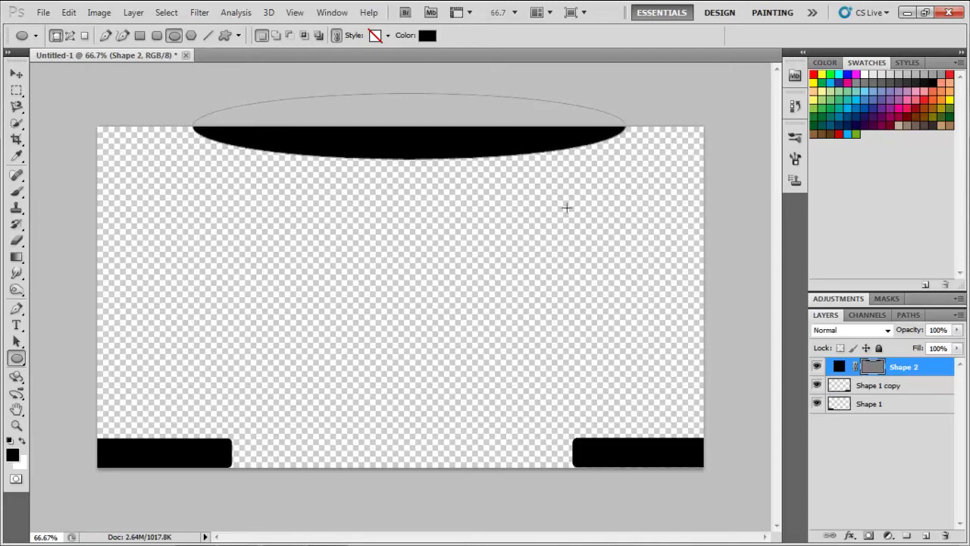
right_click(881, 364)
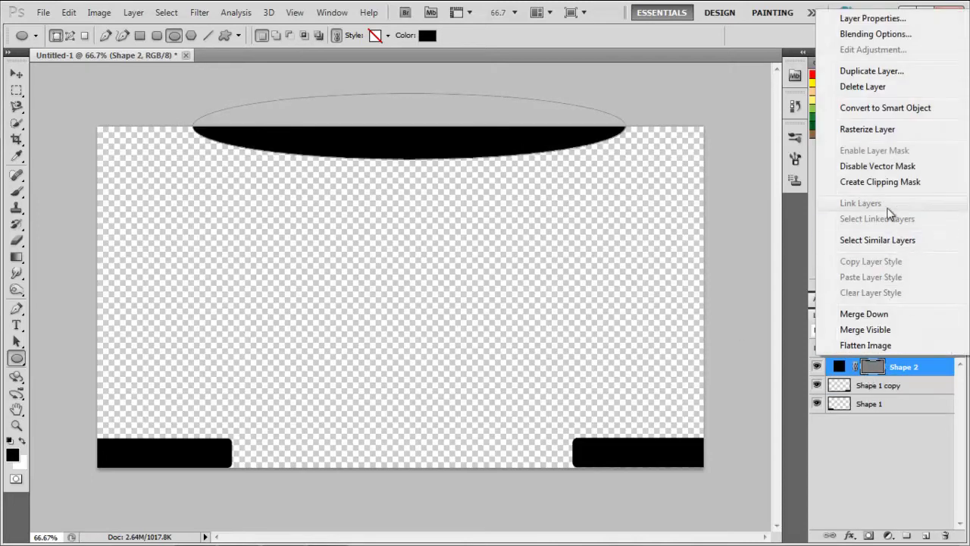
left_click(841, 129)
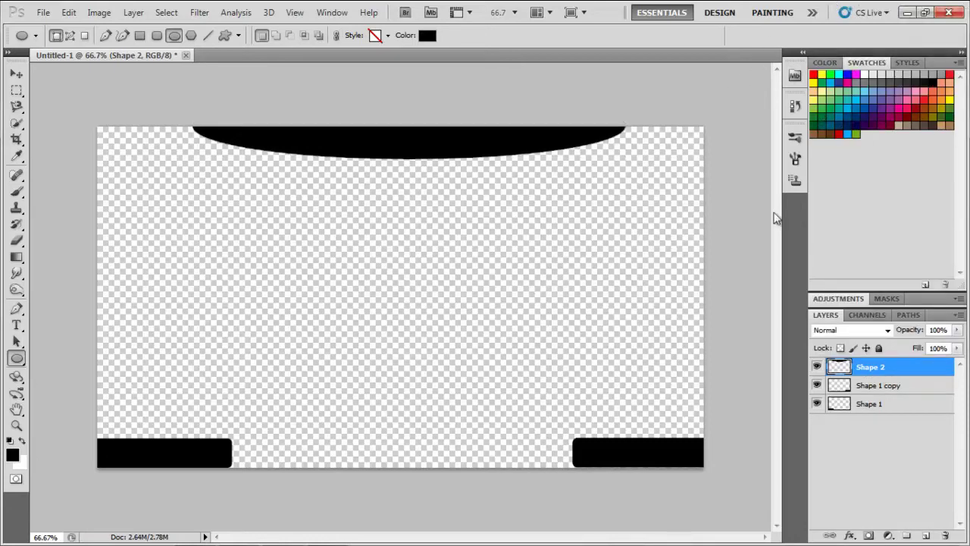
Set the opacity of all three shape layers to 90%.
left_click(872, 406, "ctrl")
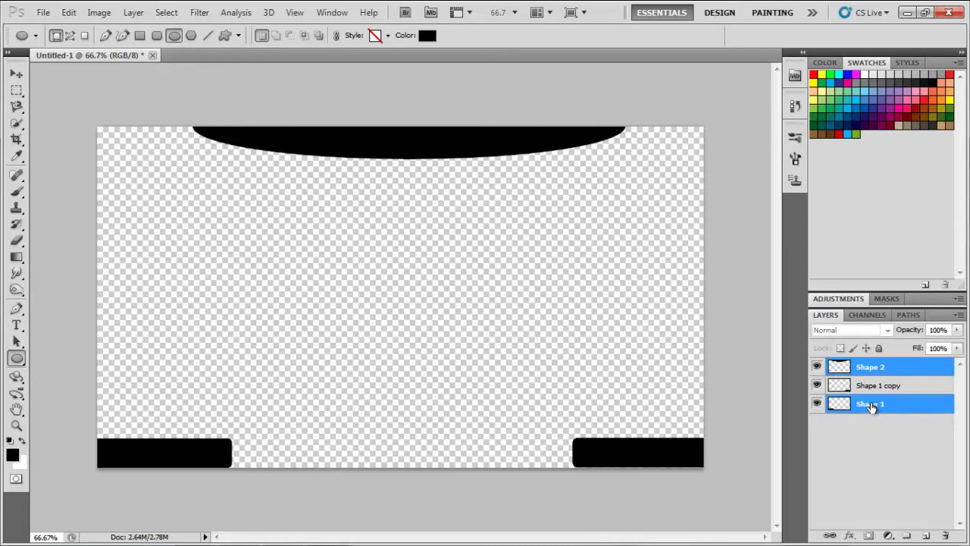
left_click(881, 387, "ctrl")
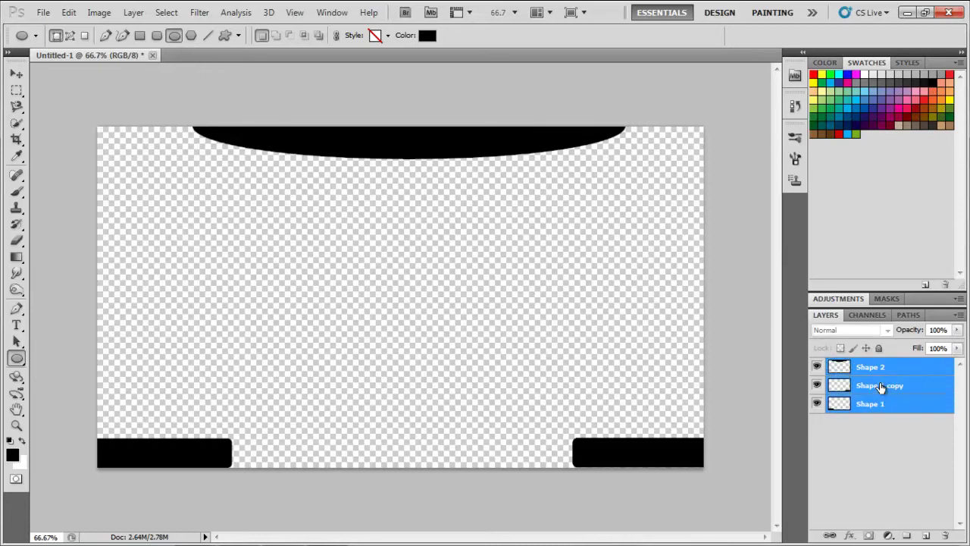
left_click(932, 330)
type("70")
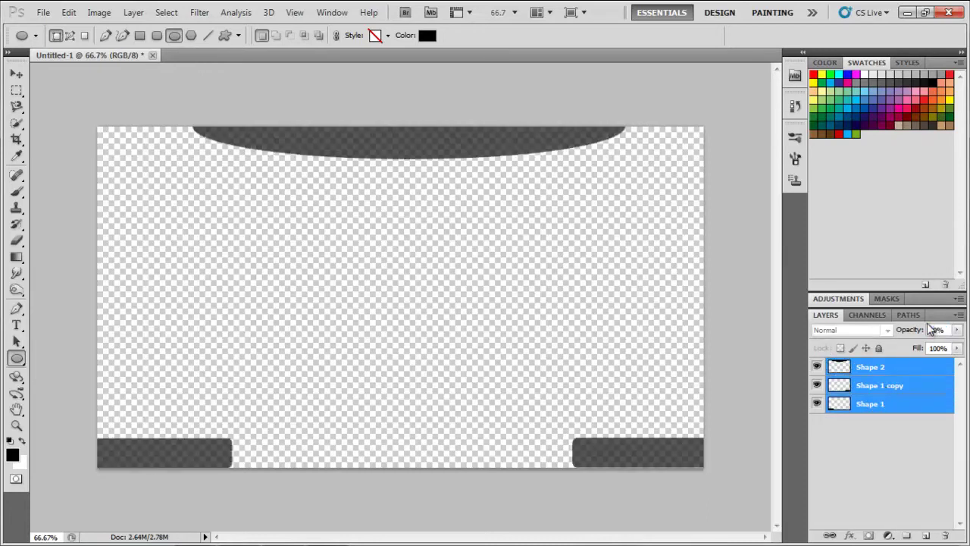
left_click(16, 74)
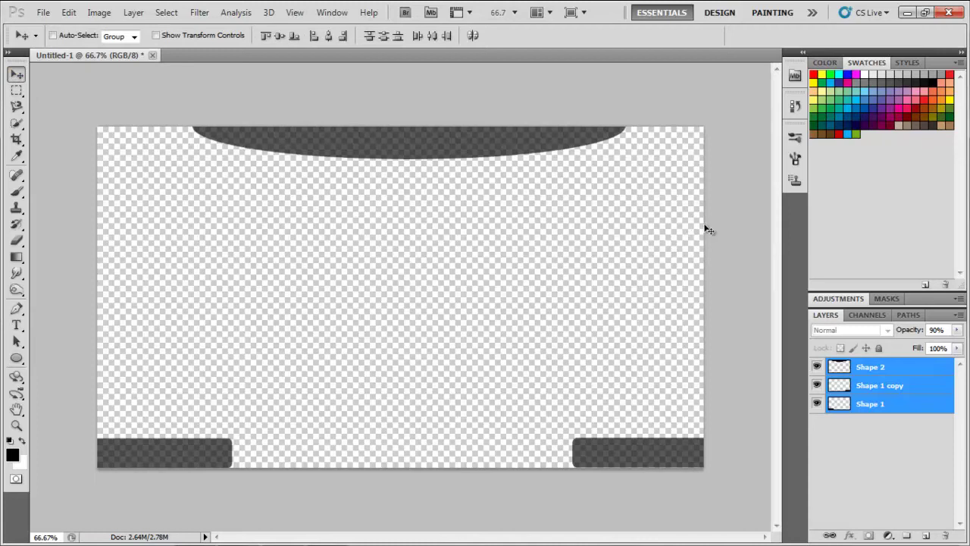
left_click(895, 402)
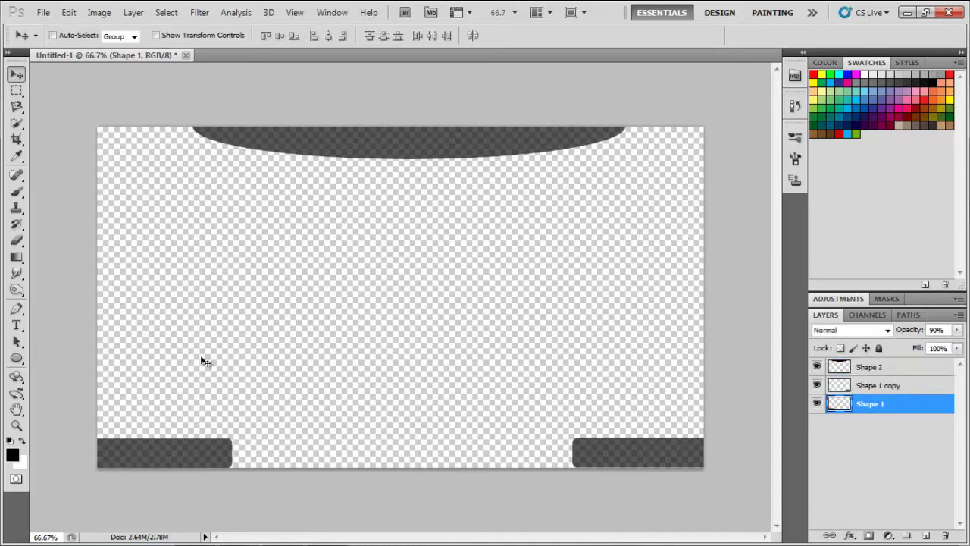
Add an Outer Glow to Shape 1 in pure red with Normal blend mode.
left_click(134, 12)
mouse_move(296, 93)
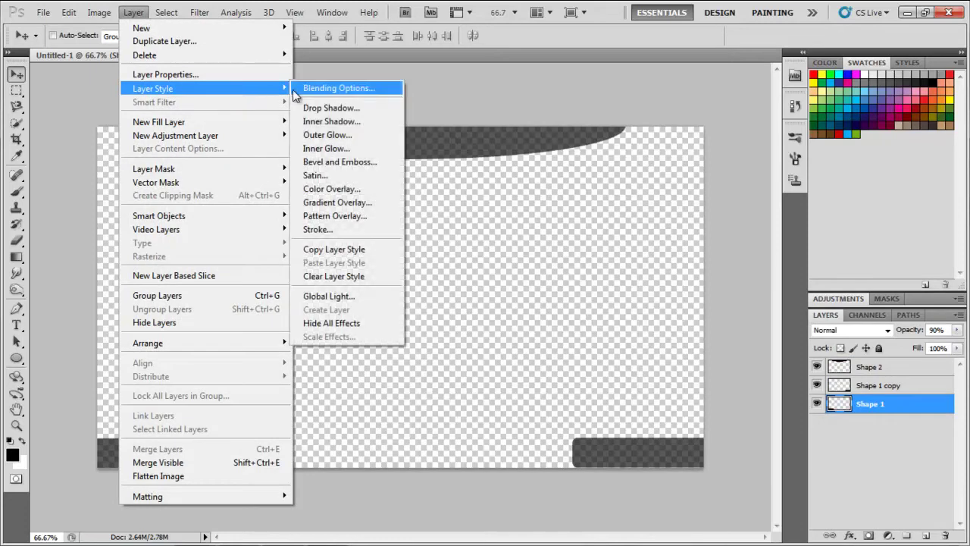
left_click(322, 134)
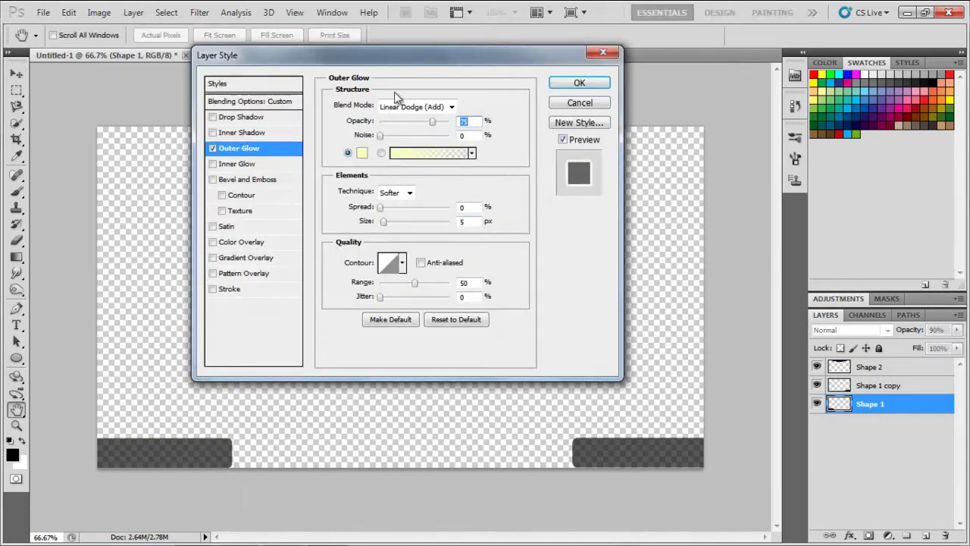
left_click(361, 152)
left_click(561, 141)
left_click(589, 100)
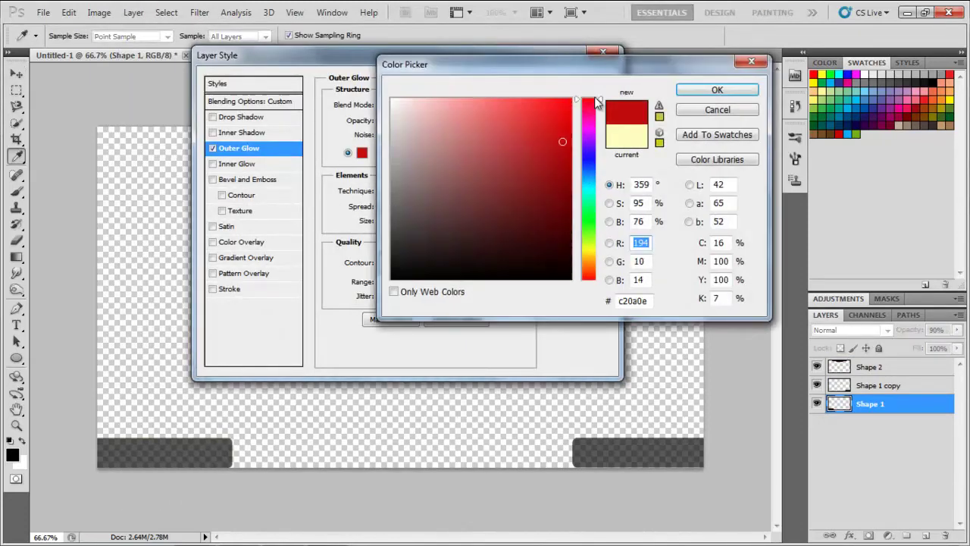
left_click(570, 102)
left_click(701, 90)
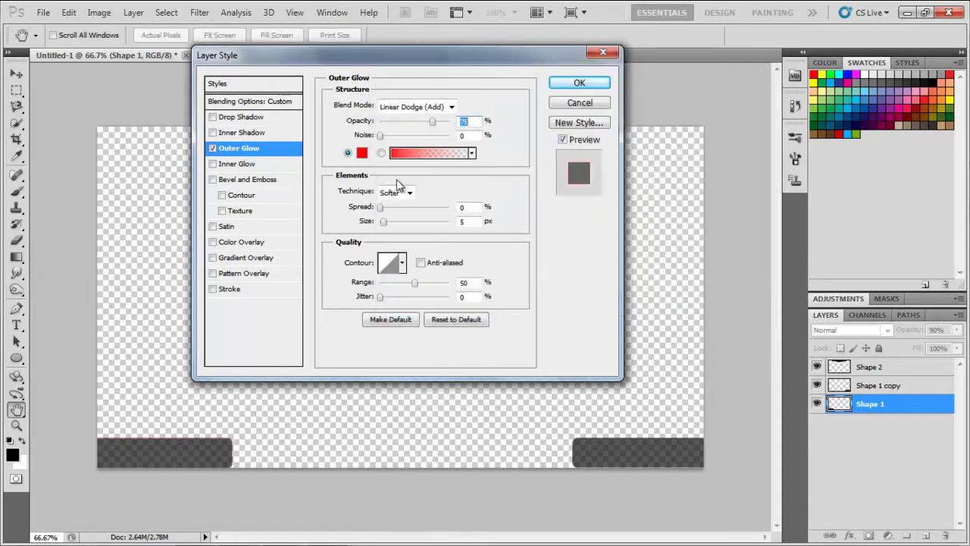
left_click(445, 107)
left_click(394, 116)
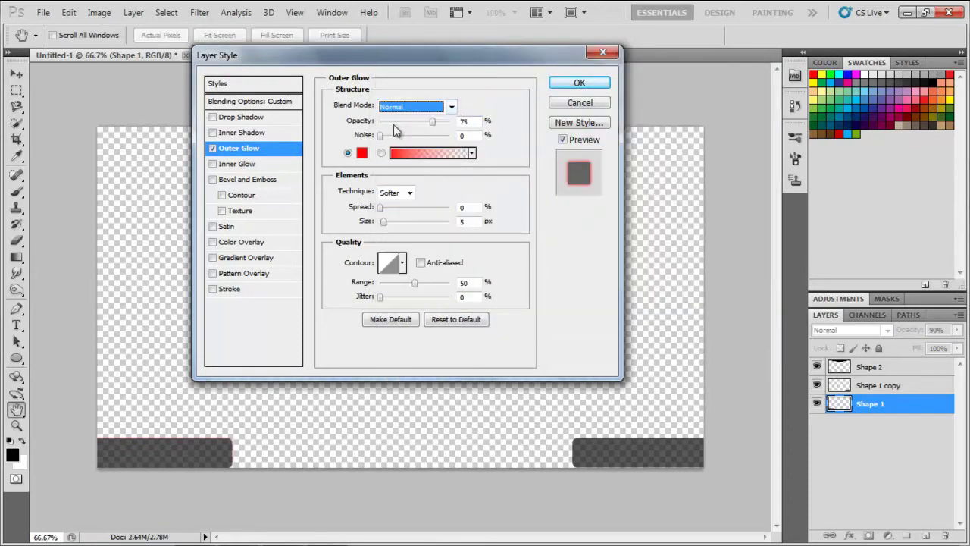
Set the glow to 100% opacity, spread 100, Softer technique and range 1, then apply it.
left_click_drag(432, 121, 489, 135)
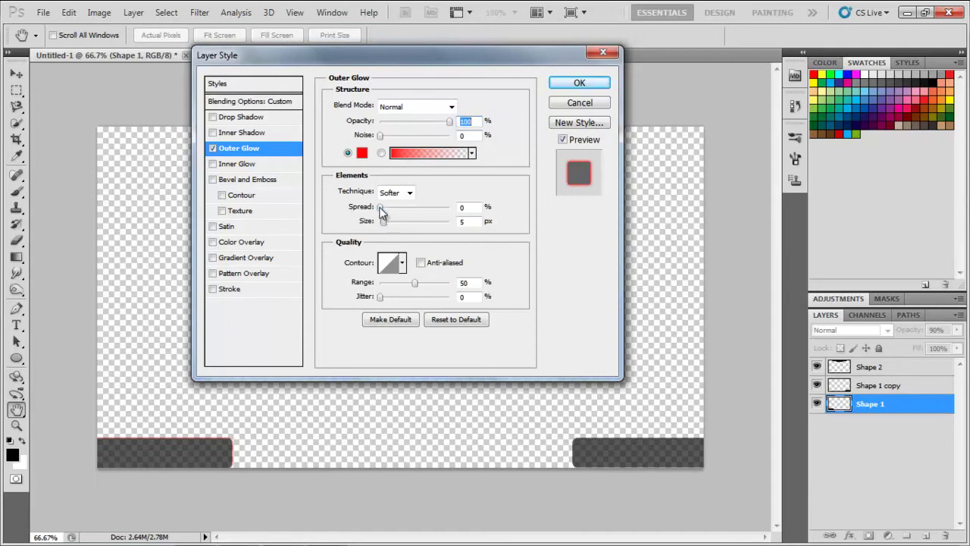
left_click_drag(387, 209, 467, 222)
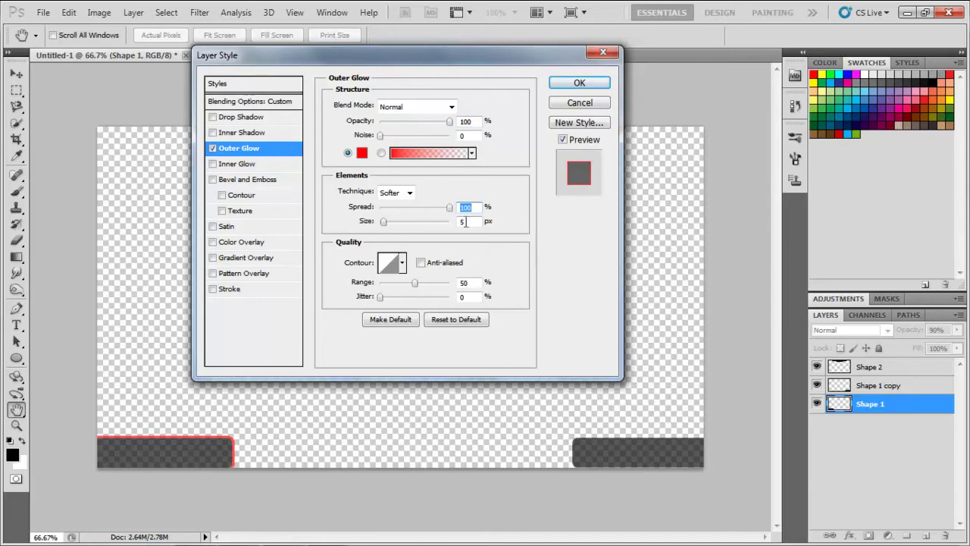
left_click(409, 193)
left_click(390, 217)
left_click(410, 194)
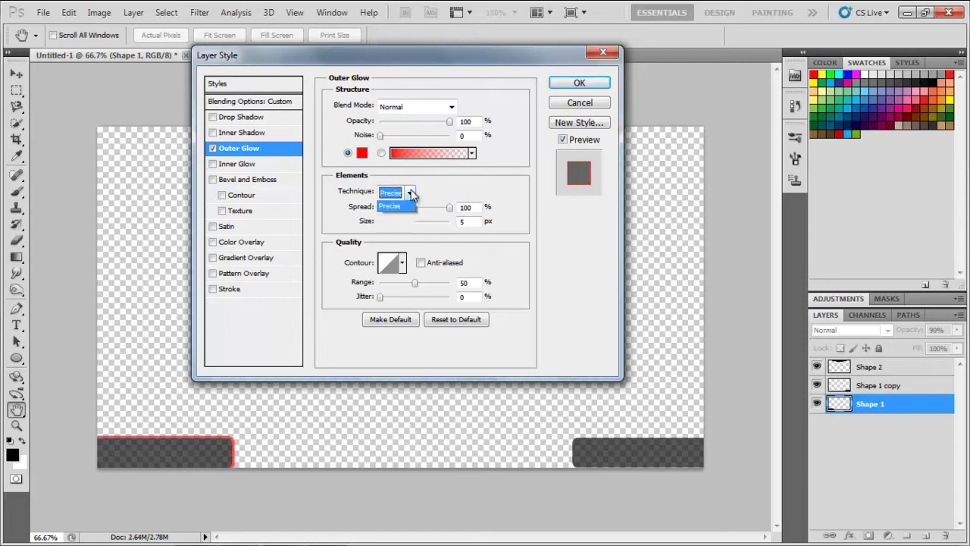
left_click(390, 207)
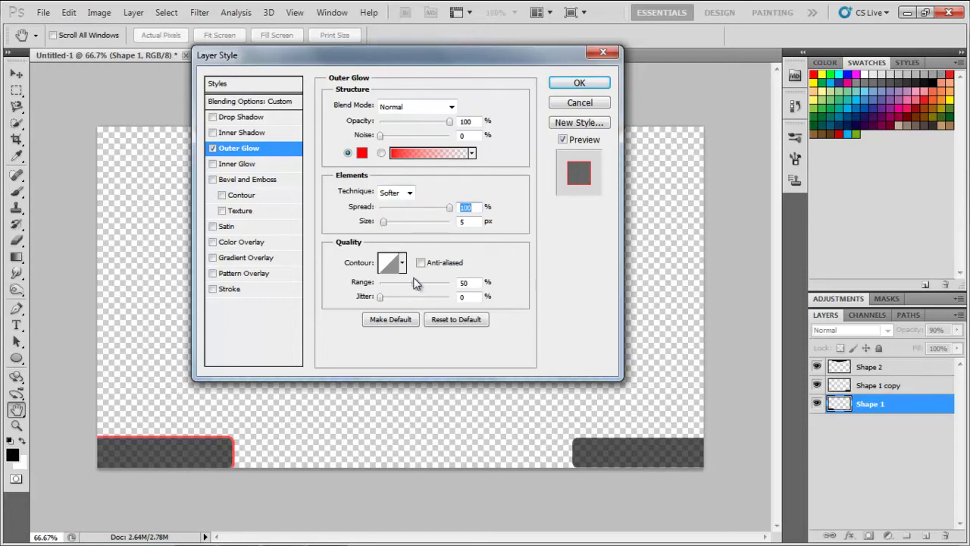
left_click_drag(415, 282, 408, 286)
left_click_drag(392, 281, 353, 281)
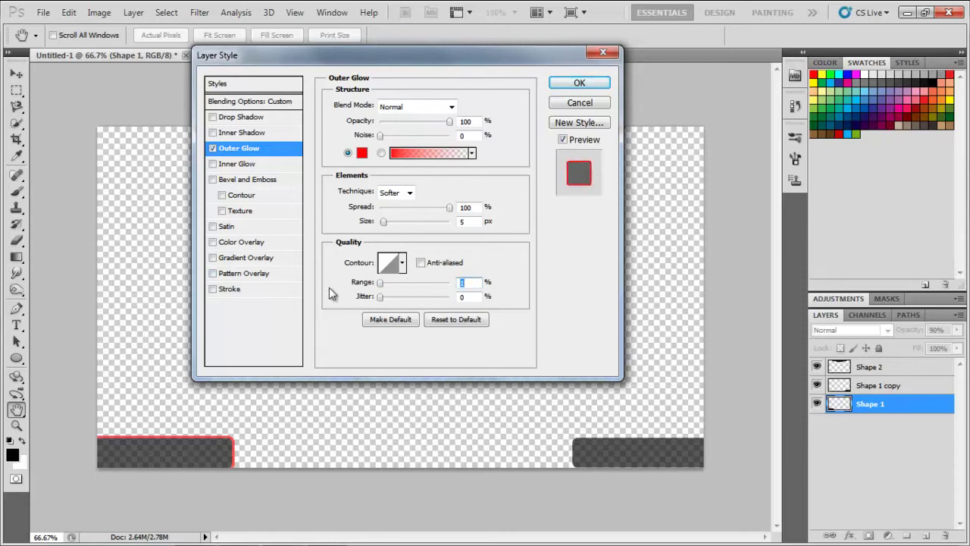
left_click(579, 83)
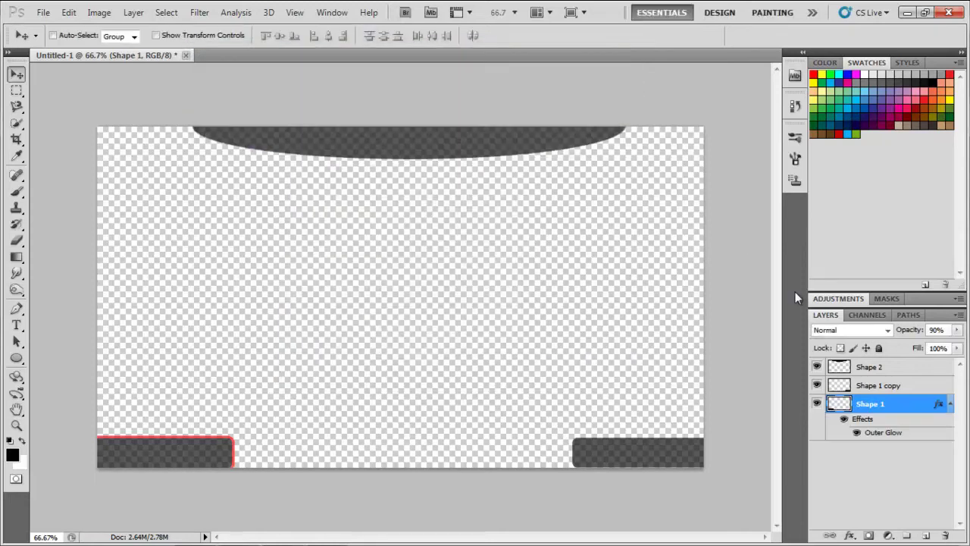
Add a pure red, Normal-blend Outer Glow to the Shape 1 copy layer.
left_click(887, 388)
left_click(134, 13)
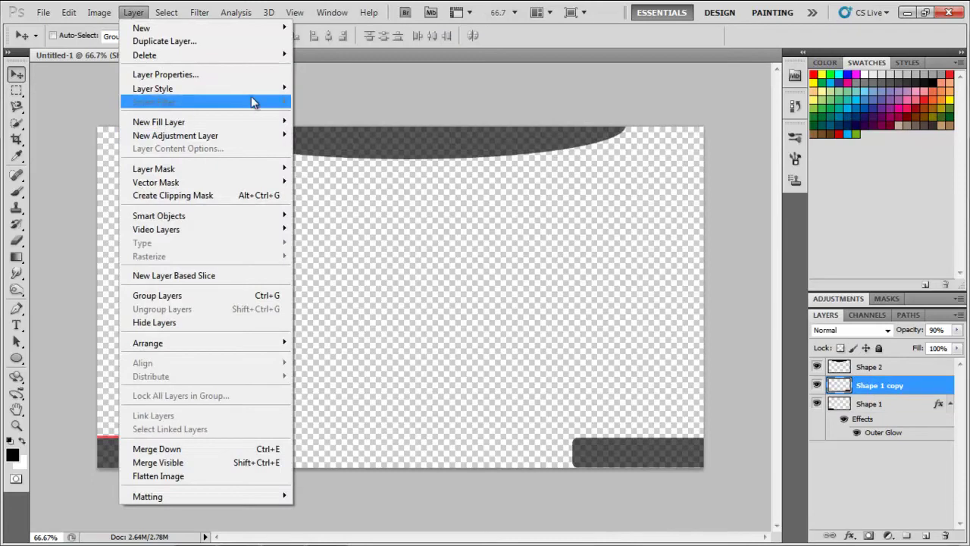
mouse_move(290, 90)
left_click(326, 134)
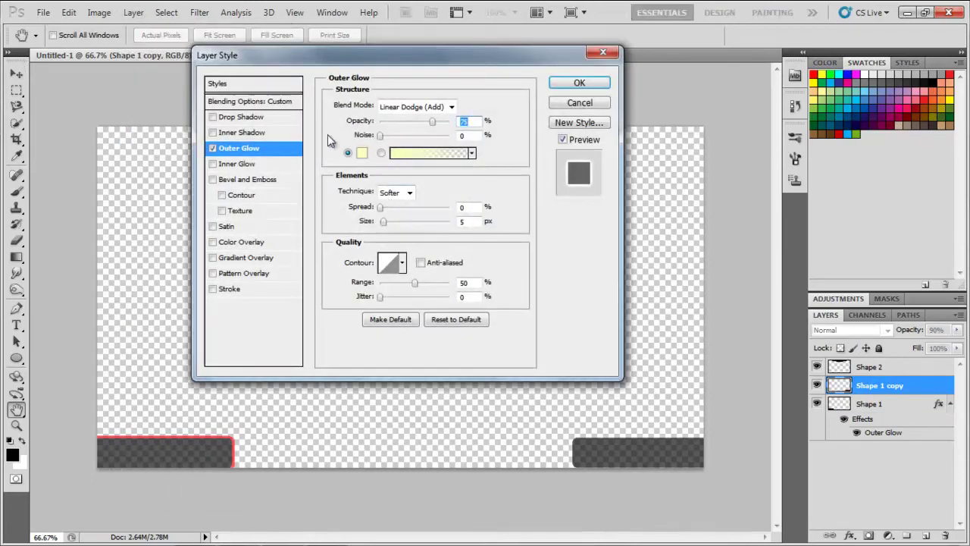
left_click(362, 154)
left_click(536, 128)
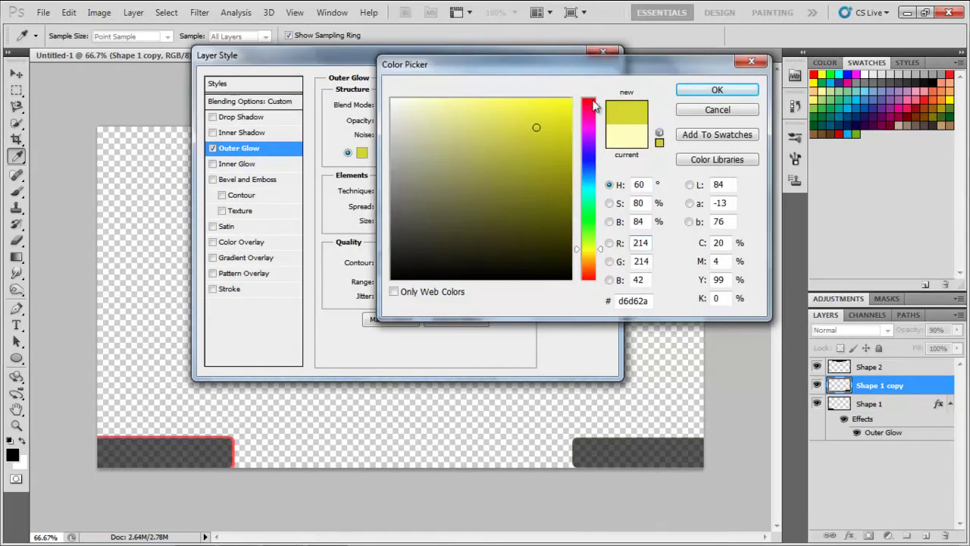
left_click(592, 112)
left_click_drag(591, 112, 591, 99)
left_click(571, 99)
left_click(717, 89)
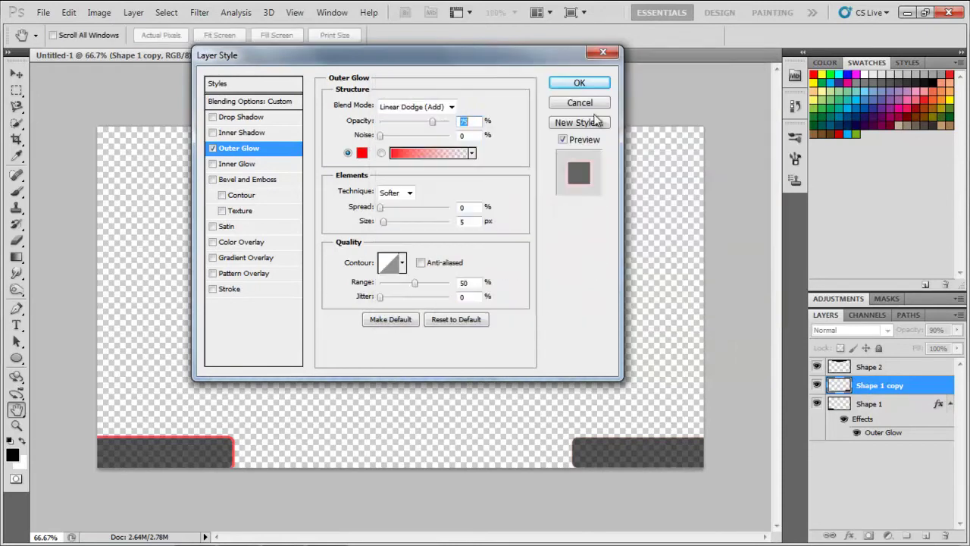
left_click(452, 106)
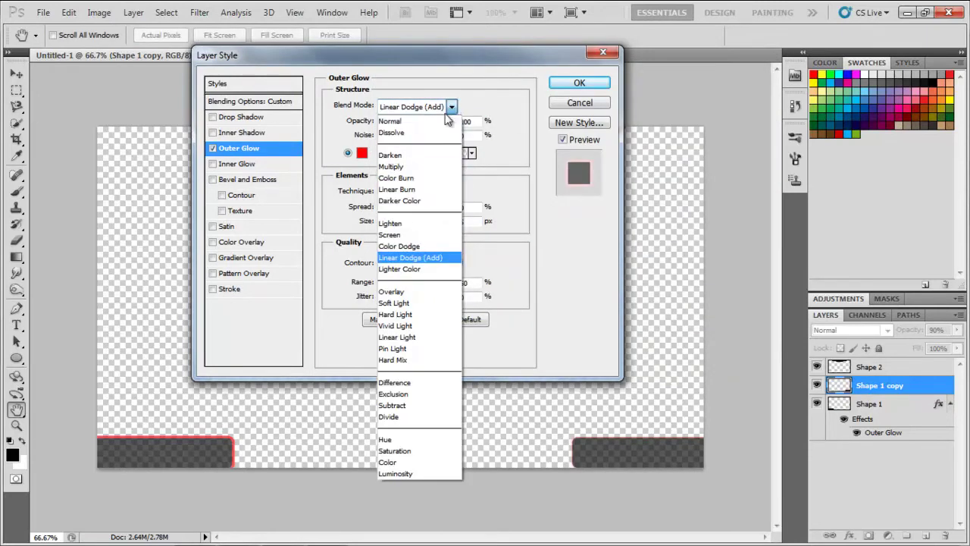
left_click(413, 116)
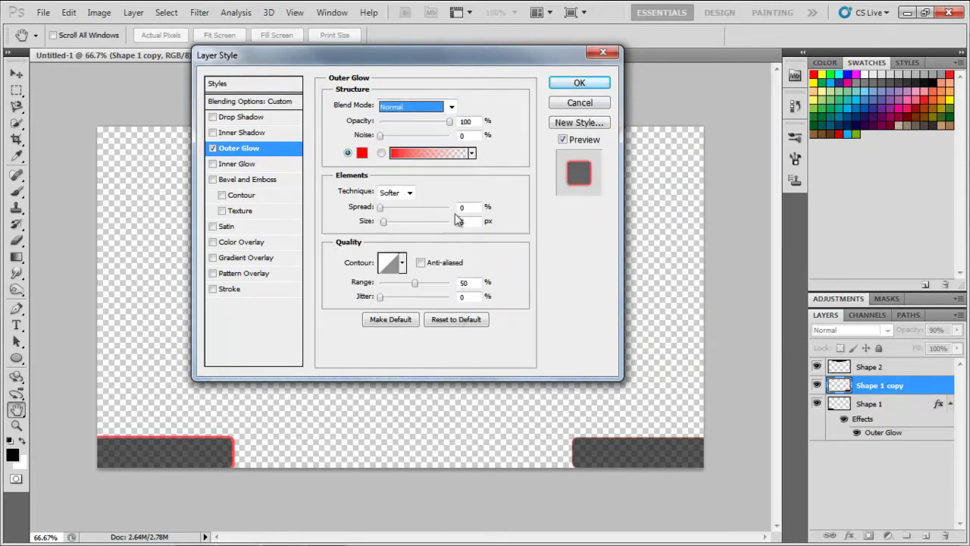
Set the glow spread to 100 and range to minimum, then apply it.
left_click_drag(380, 207, 486, 218)
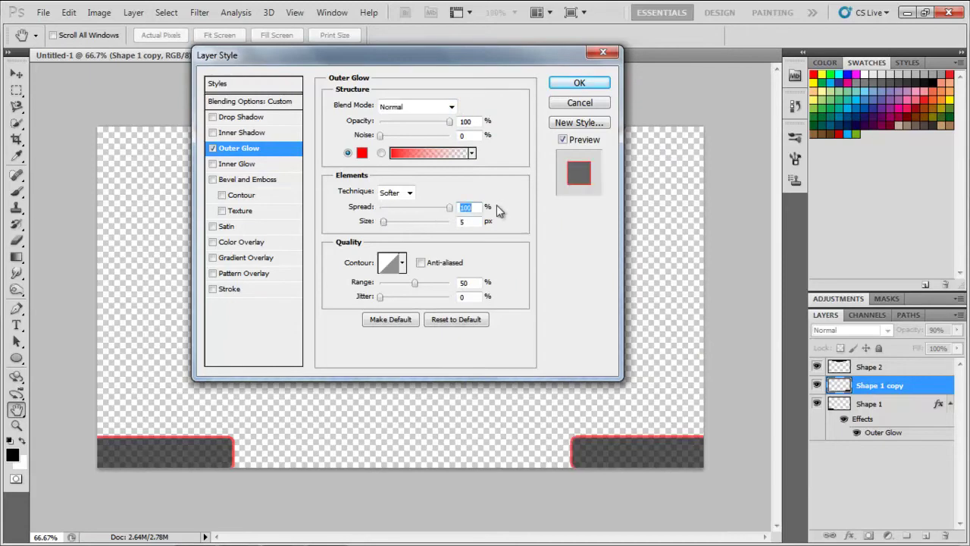
left_click_drag(419, 281, 377, 282)
left_click(579, 83)
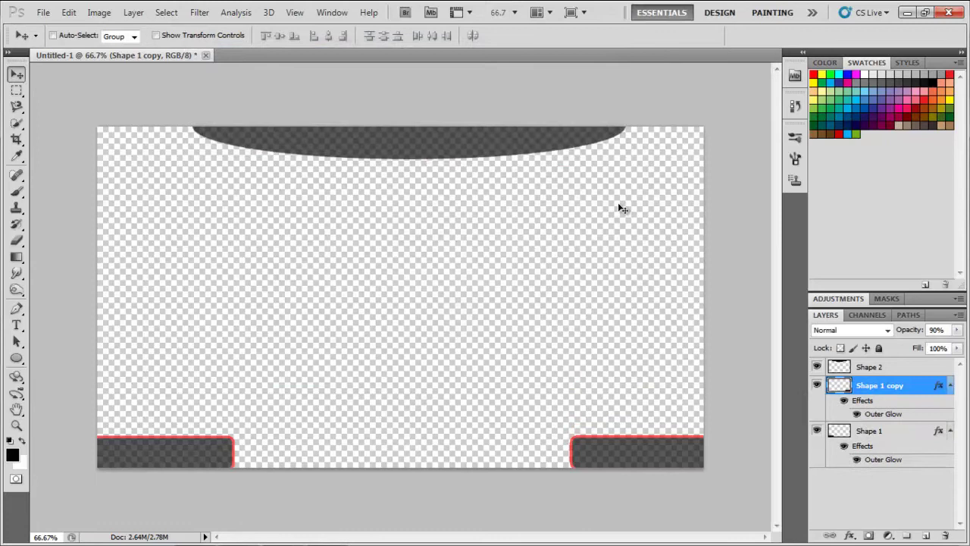
left_click(920, 370)
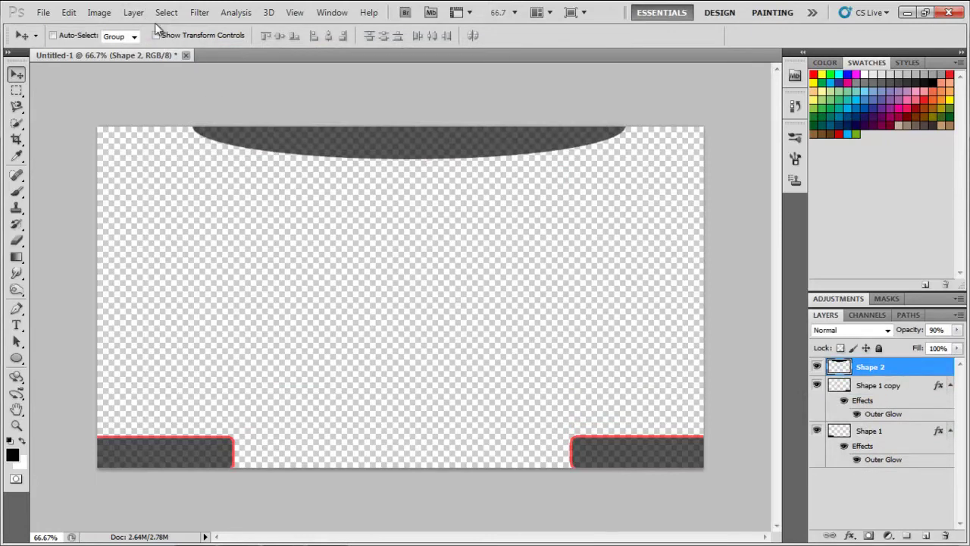
Add an Outer Glow to Shape 2 in red ff0000 with Normal blend mode.
left_click(134, 12)
mouse_move(277, 88)
left_click(349, 134)
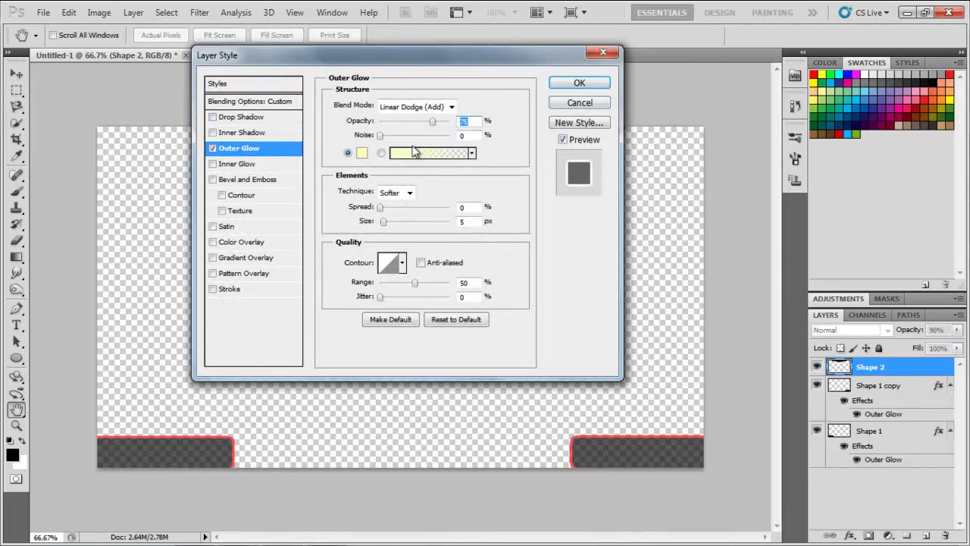
left_click(361, 152)
left_click(588, 99)
left_click_drag(572, 100, 611, 83)
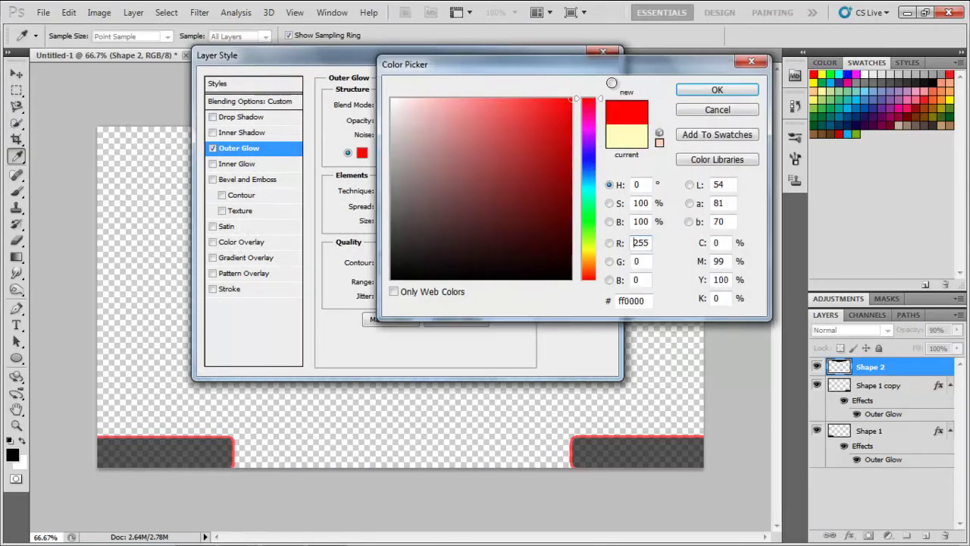
left_click(716, 89)
left_click(413, 106)
left_click(417, 118)
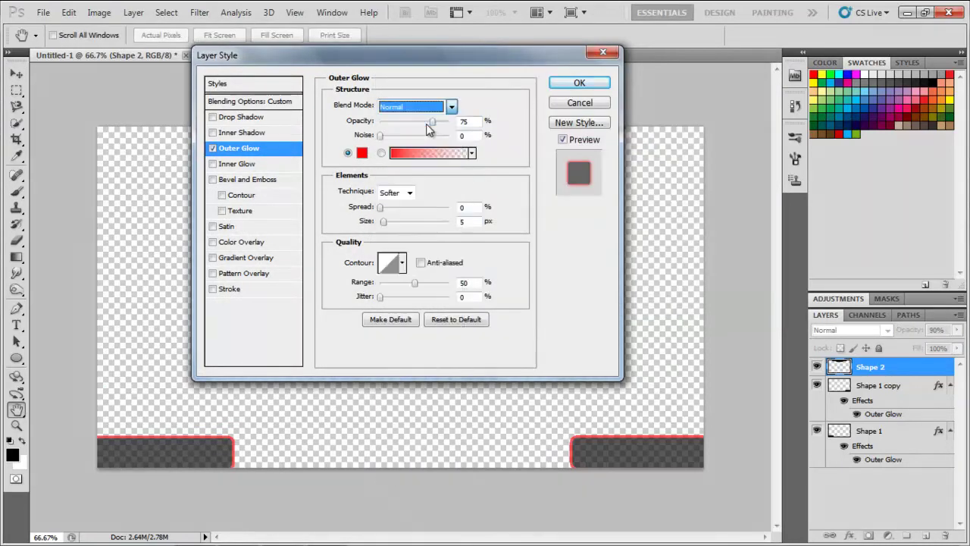
Set the glow to 100% opacity, spread 100 and range 1, then apply it.
left_click_drag(431, 122, 460, 120)
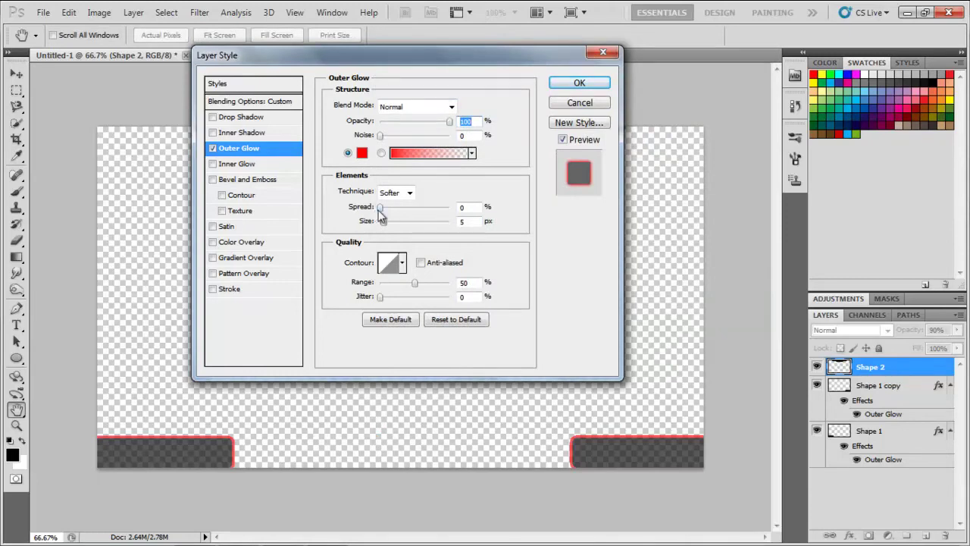
left_click_drag(379, 211, 450, 208)
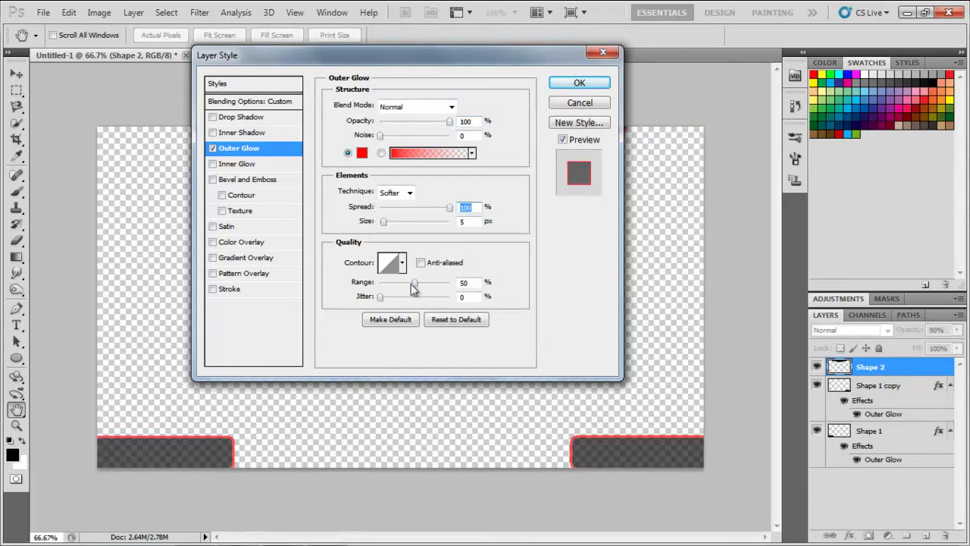
left_click_drag(412, 285, 377, 286)
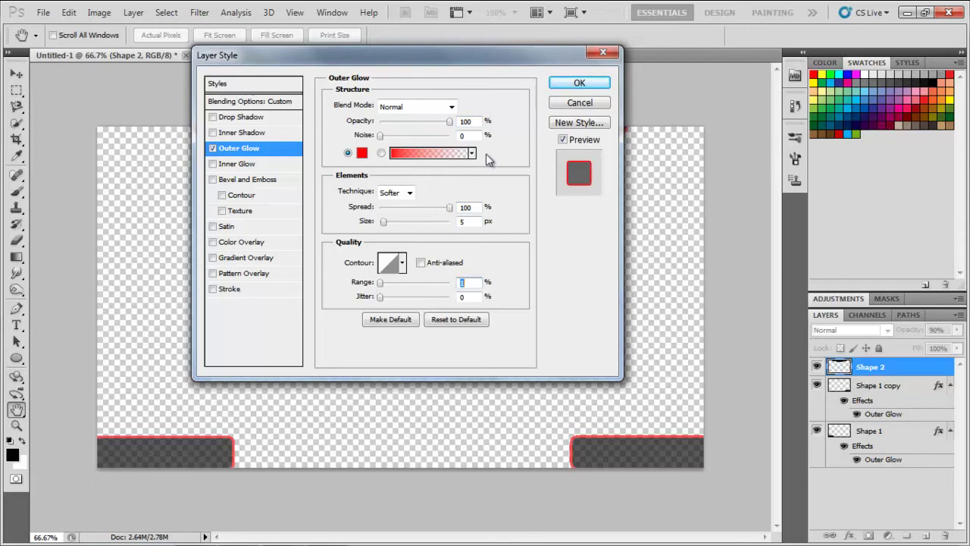
left_click(579, 83)
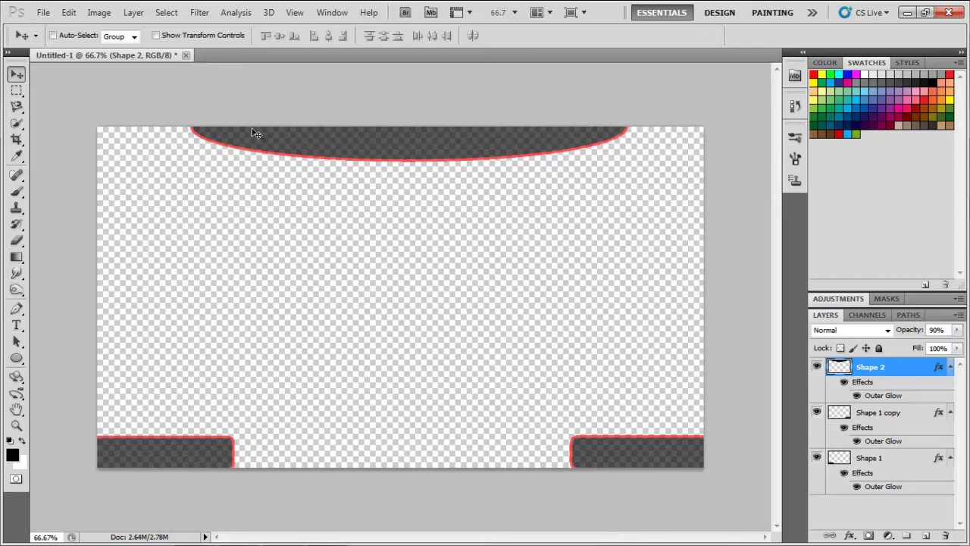
Save the artwork to the Desktop as a PNG named HUD with default PNG options.
left_click(39, 12)
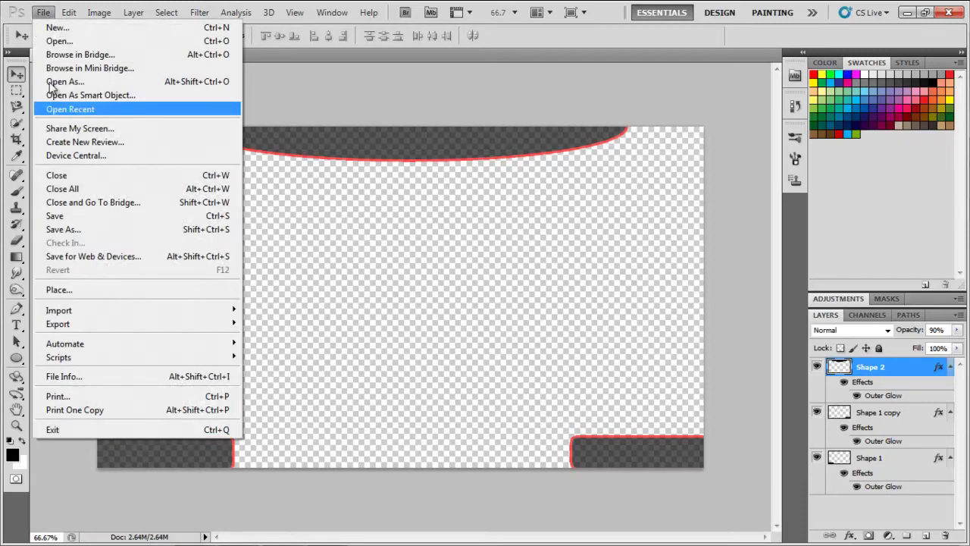
left_click(102, 229)
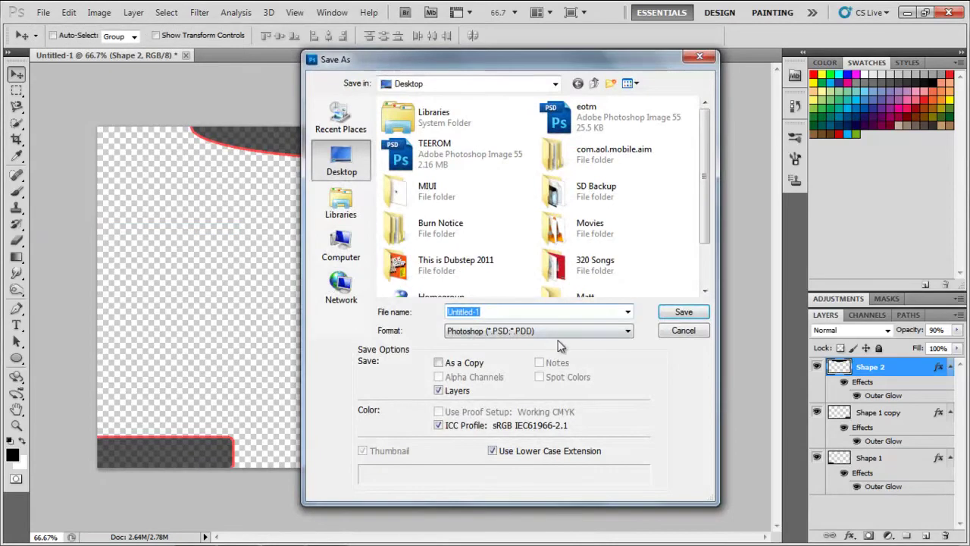
left_click(538, 330)
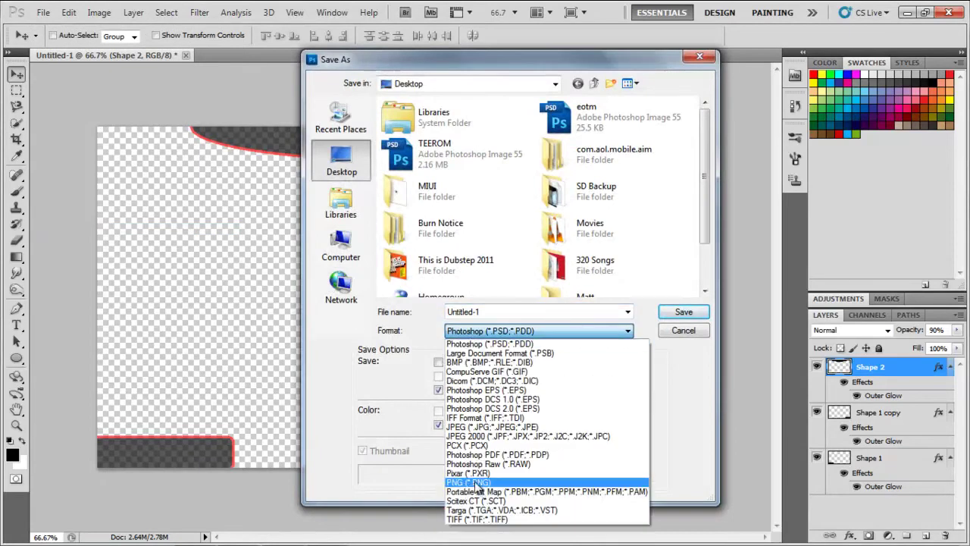
left_click(476, 483)
left_click(539, 311)
type("HUD")
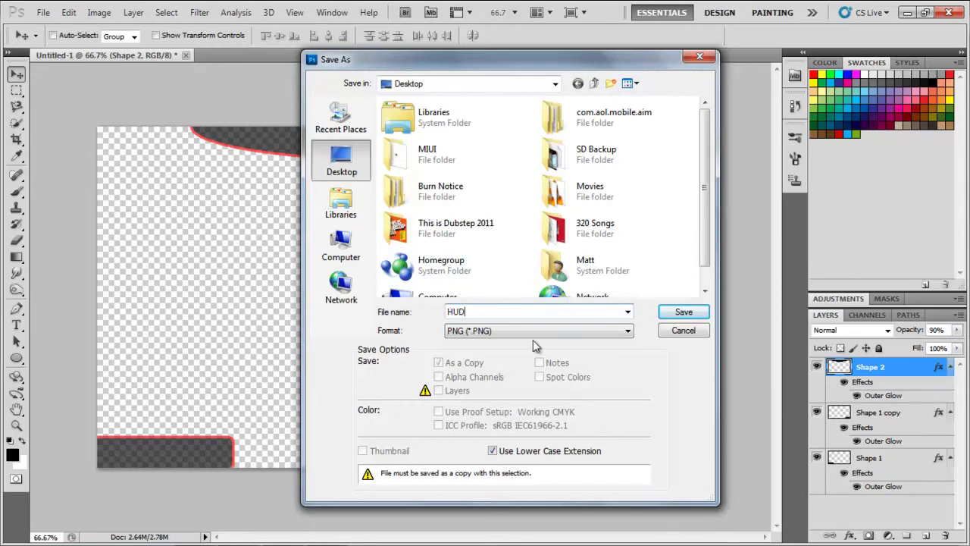
left_click(674, 315)
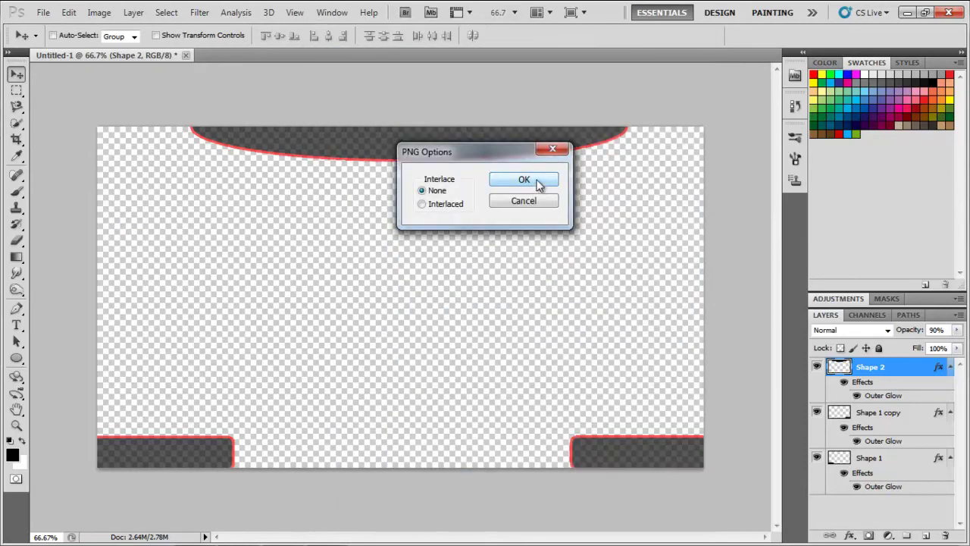
left_click(538, 185)
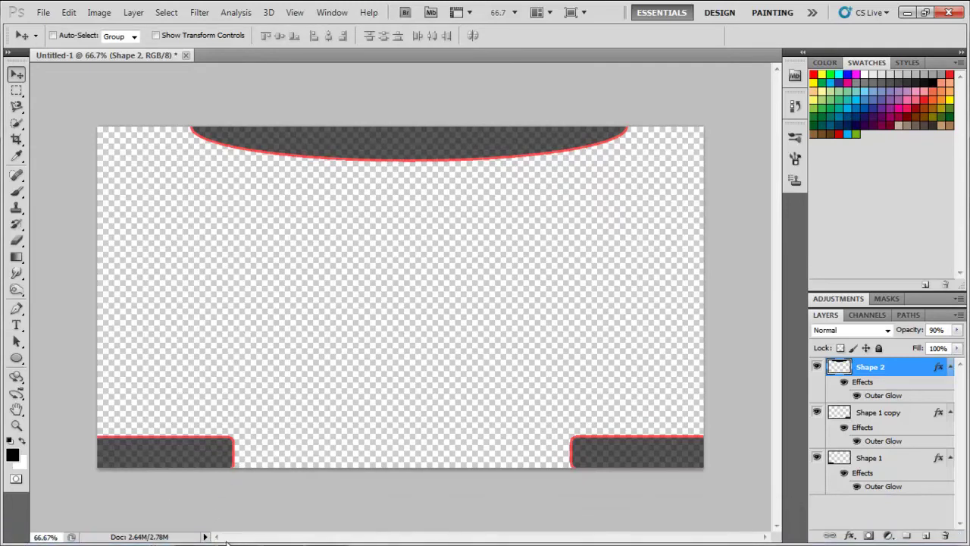
Import HUD.png into the After Effects project.
left_click(232, 529)
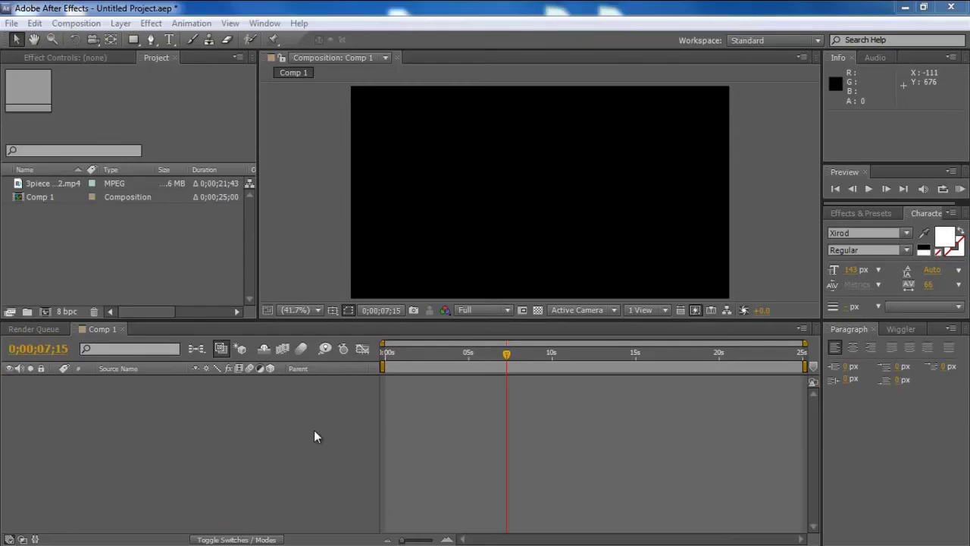
left_click(14, 24)
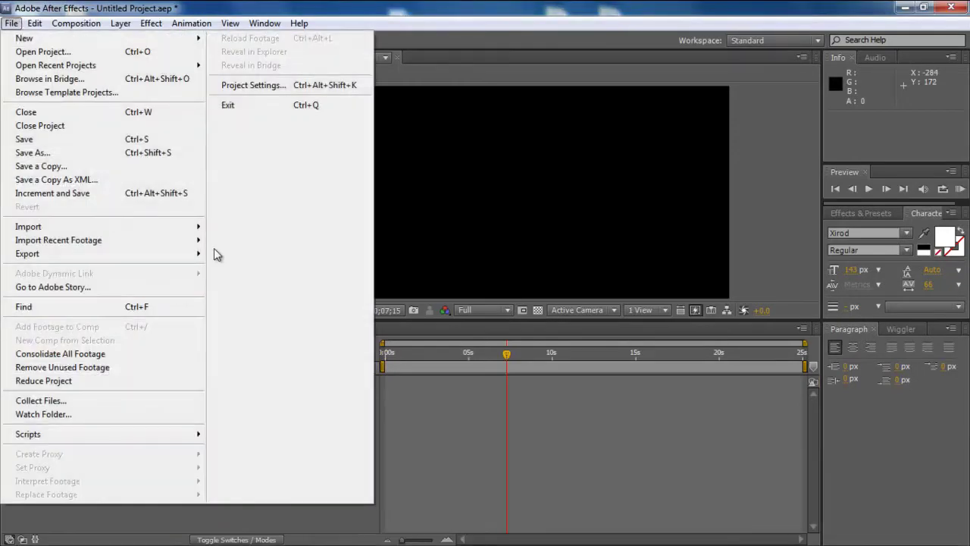
mouse_move(195, 225)
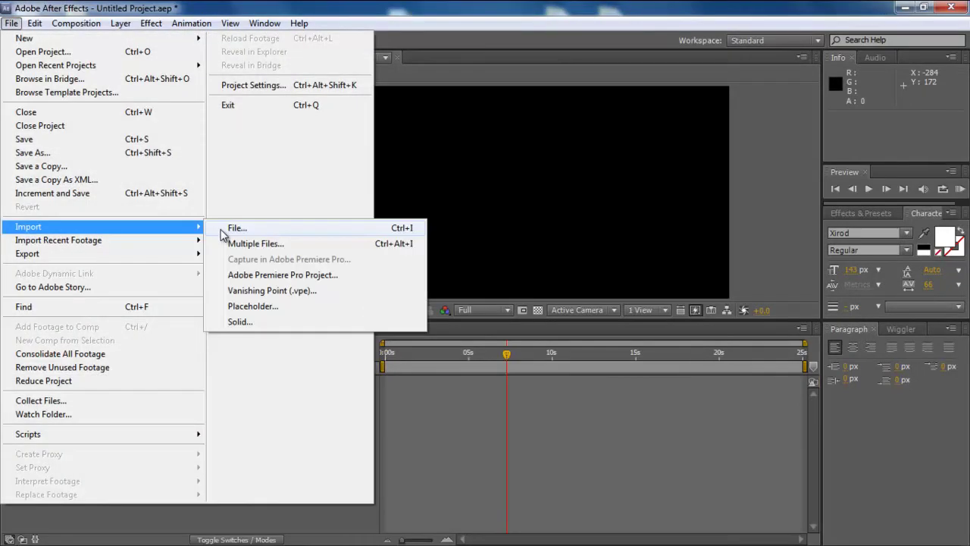
left_click(223, 232)
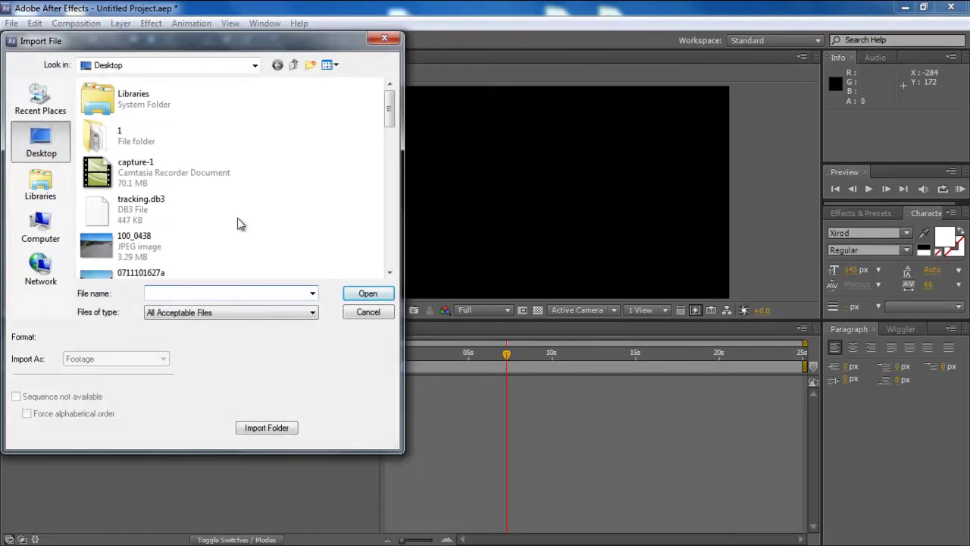
type("HU")
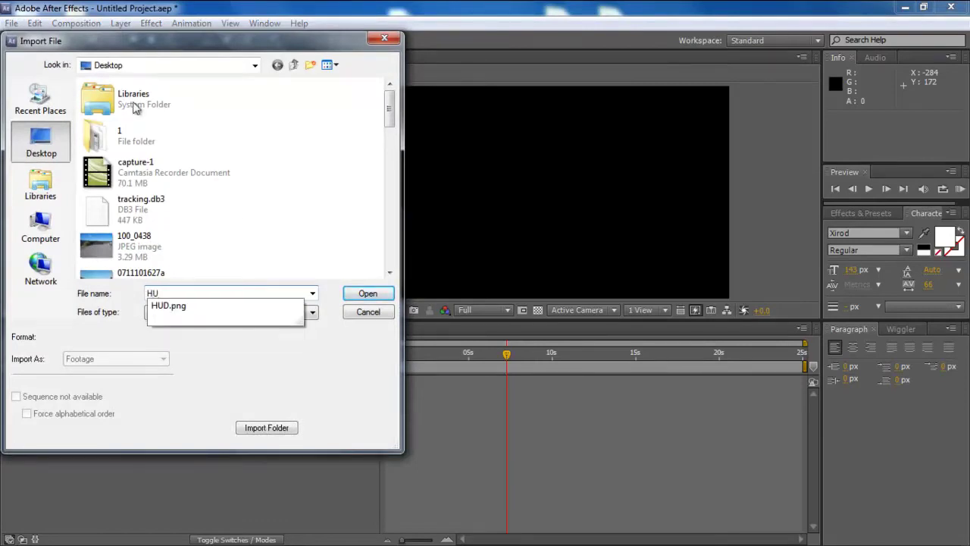
key("Return")
Close the Render Queue panel and place HUD.png into Comp 1.
left_click(63, 295)
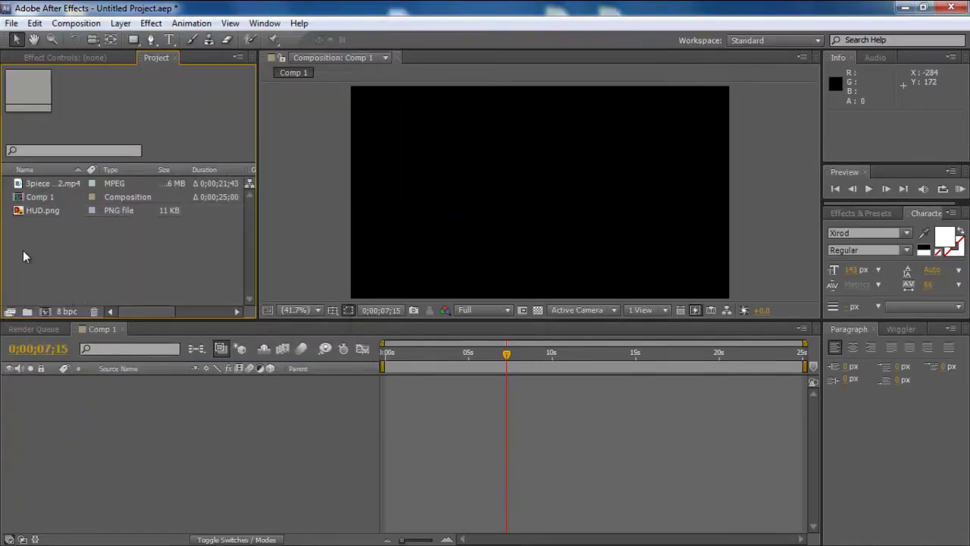
left_click(65, 333)
left_click(64, 331)
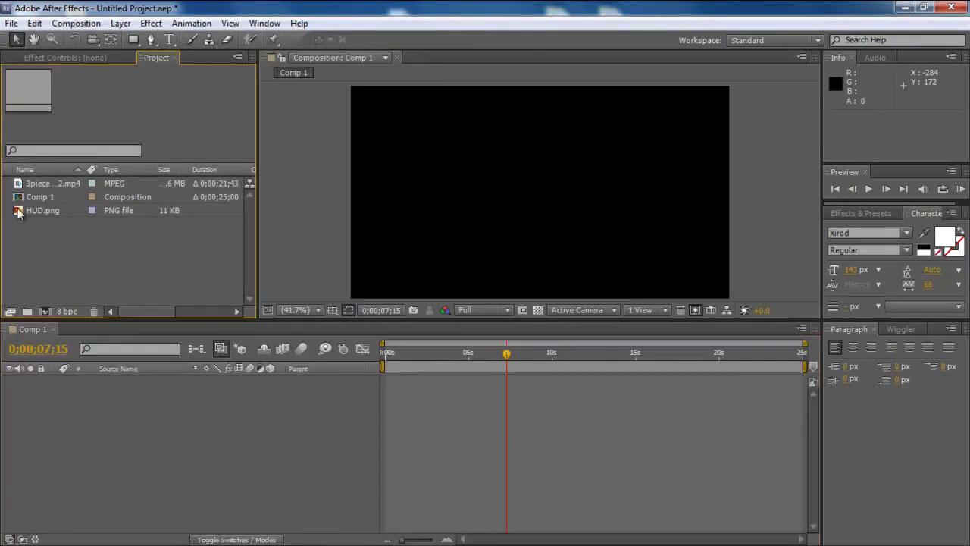
left_click_drag(25, 211, 540, 193)
Set Comp 1's background colour to pale greyish red and move the time to 0;00;00;54.
left_click(294, 234)
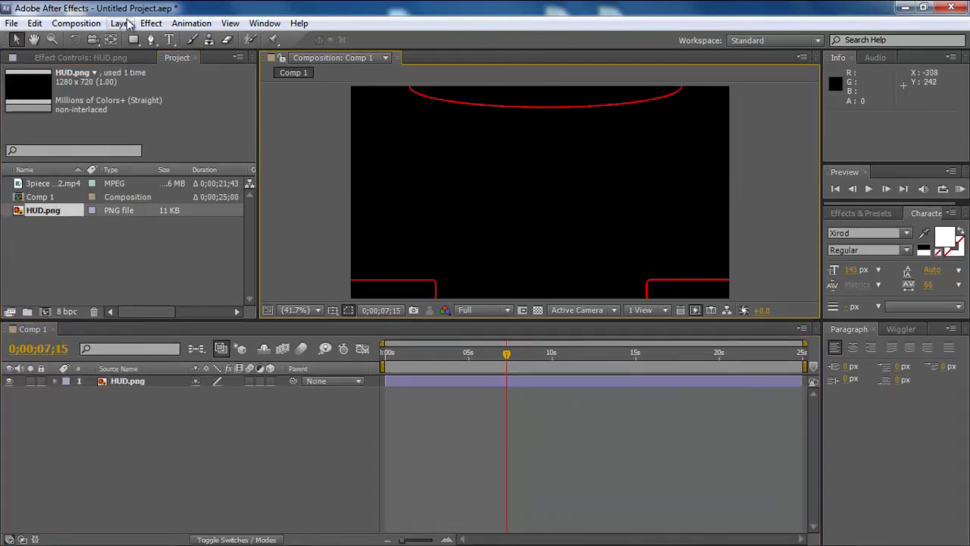
left_click(76, 23)
left_click(119, 62)
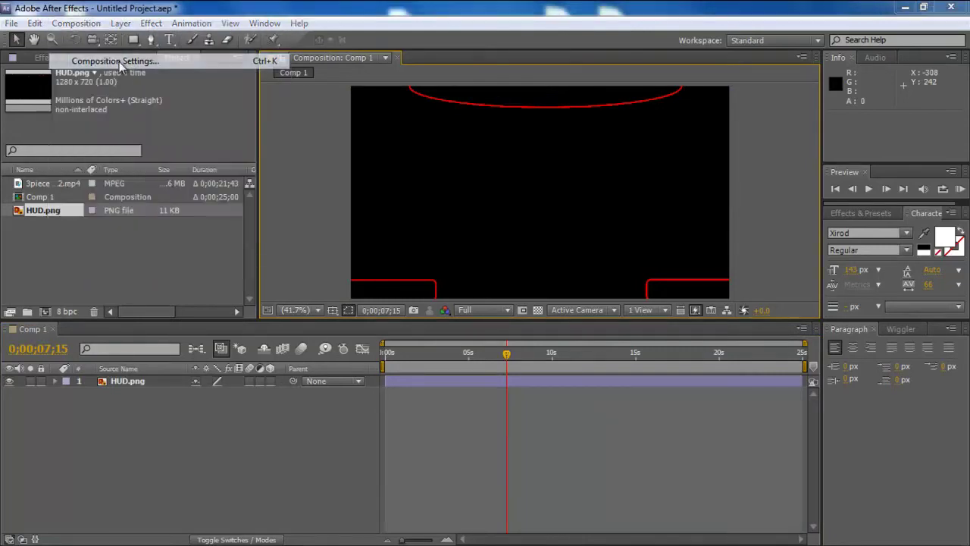
left_click(105, 278)
left_click(65, 205)
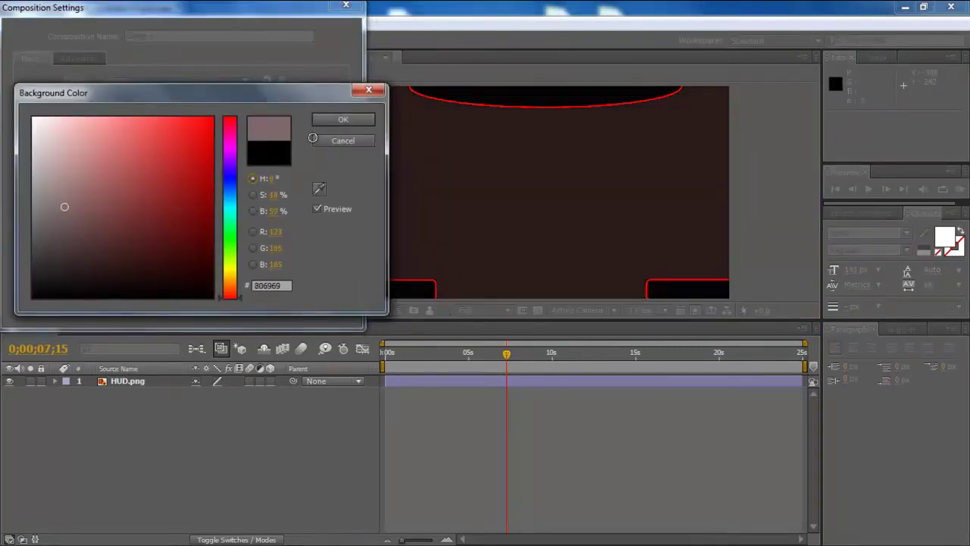
left_click(364, 120)
left_click(254, 309)
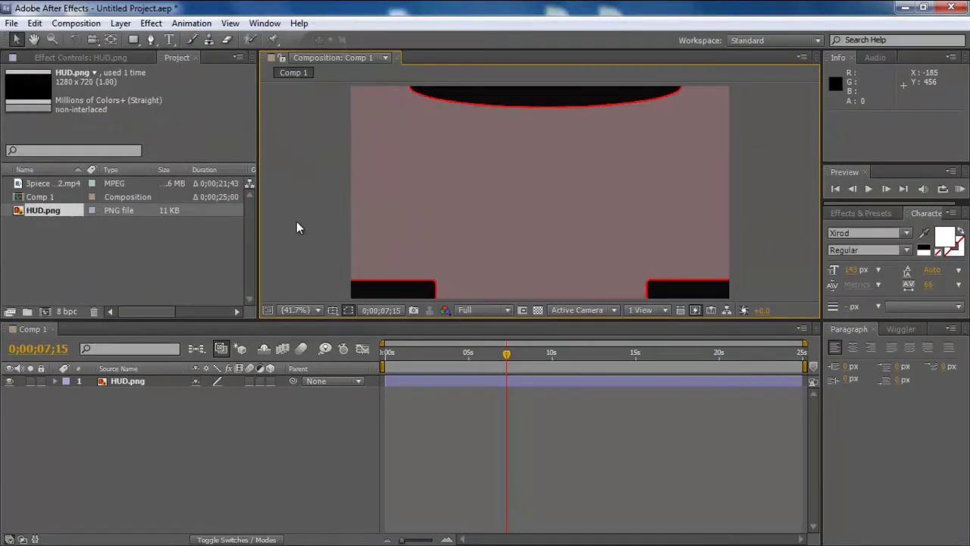
left_click_drag(442, 360, 401, 358)
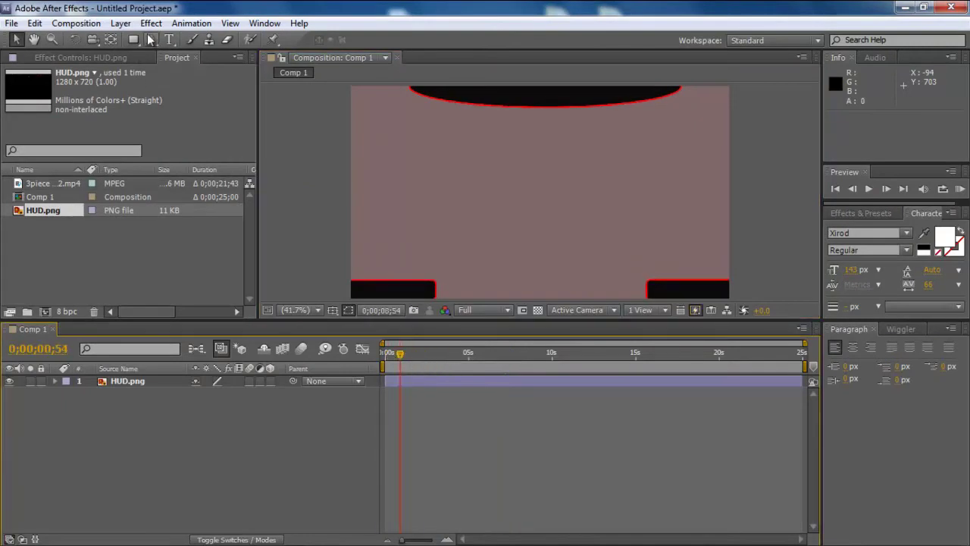
left_click(170, 40)
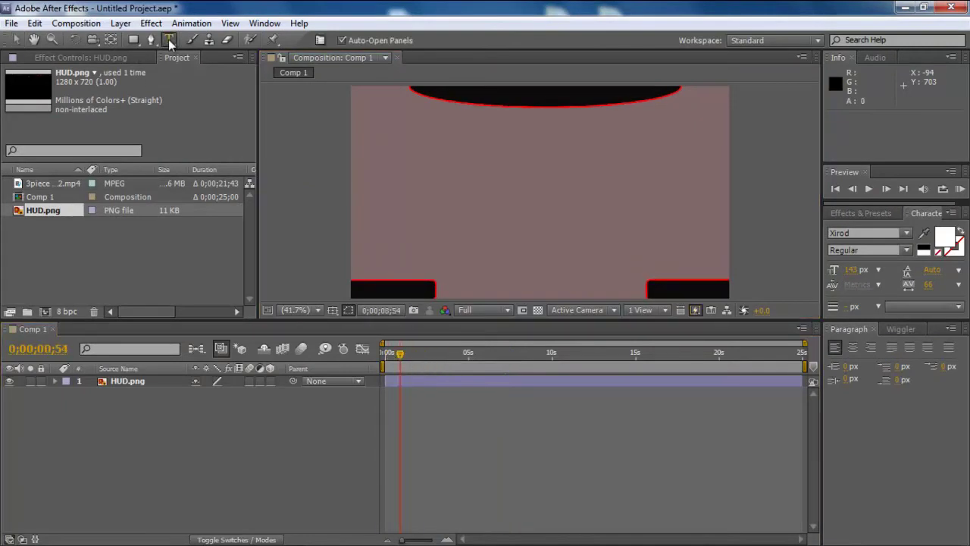
Type TEEROM as a new text layer and try fonts including Plantagenet Cherokee.
left_click(395, 237)
type("TEE")
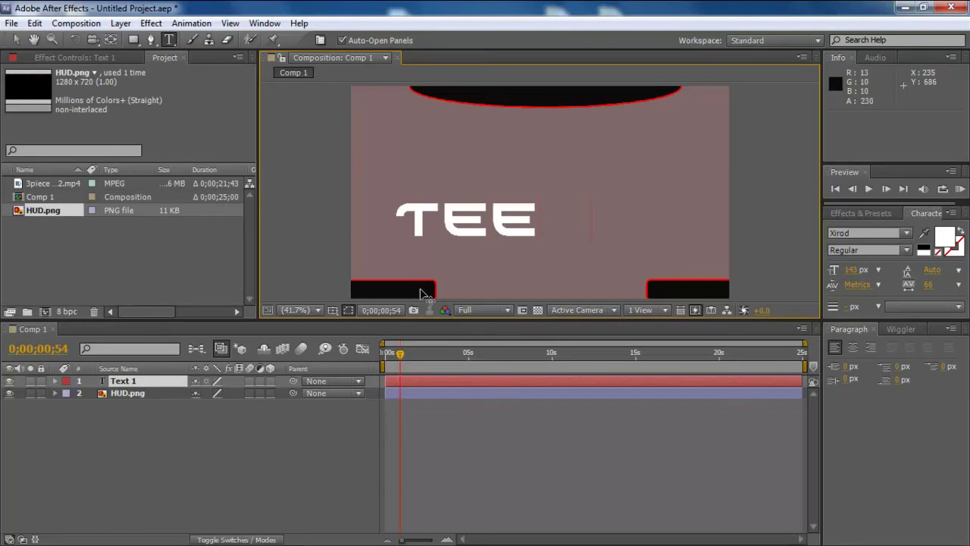
type("ROM")
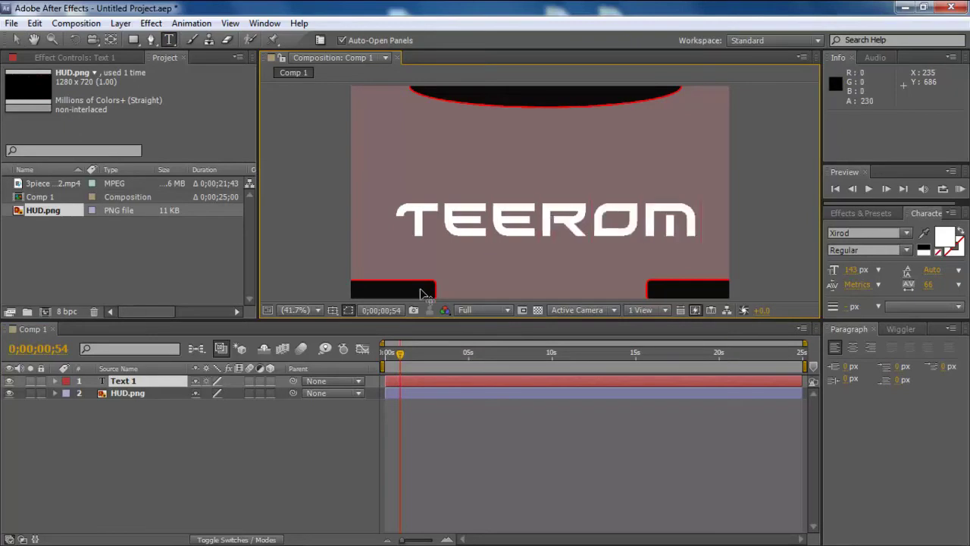
key("ctrl+a")
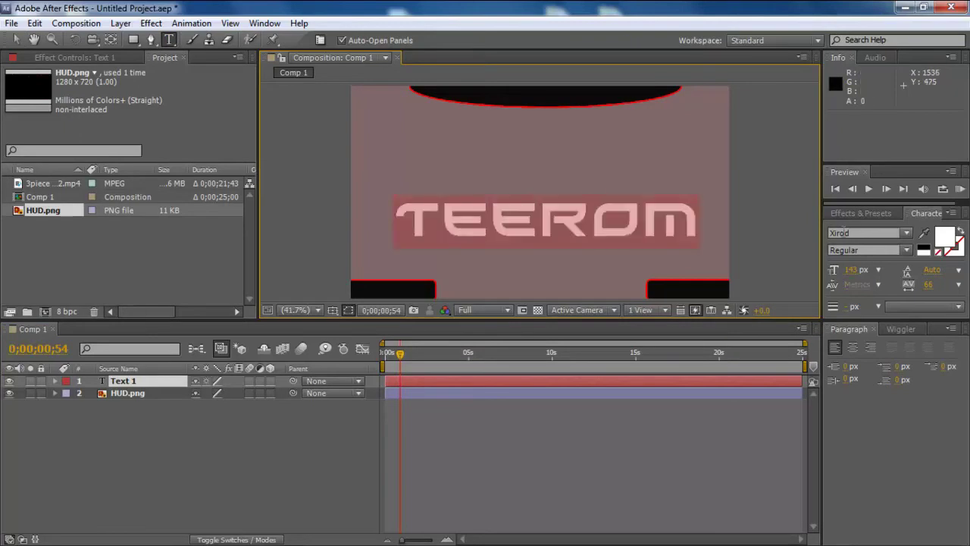
left_click(905, 233)
scroll(964, 388, "down", 5)
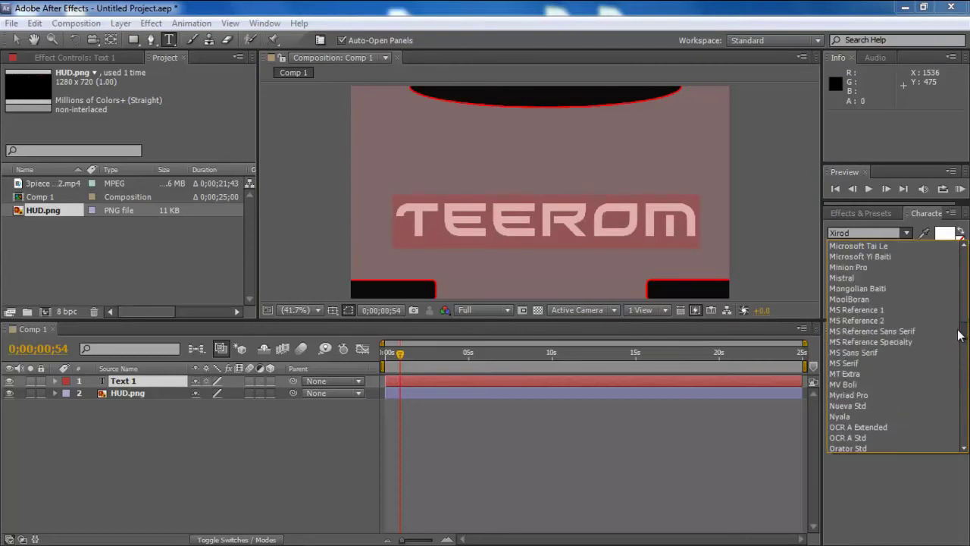
left_click(871, 253)
left_click(906, 233)
left_click(883, 281)
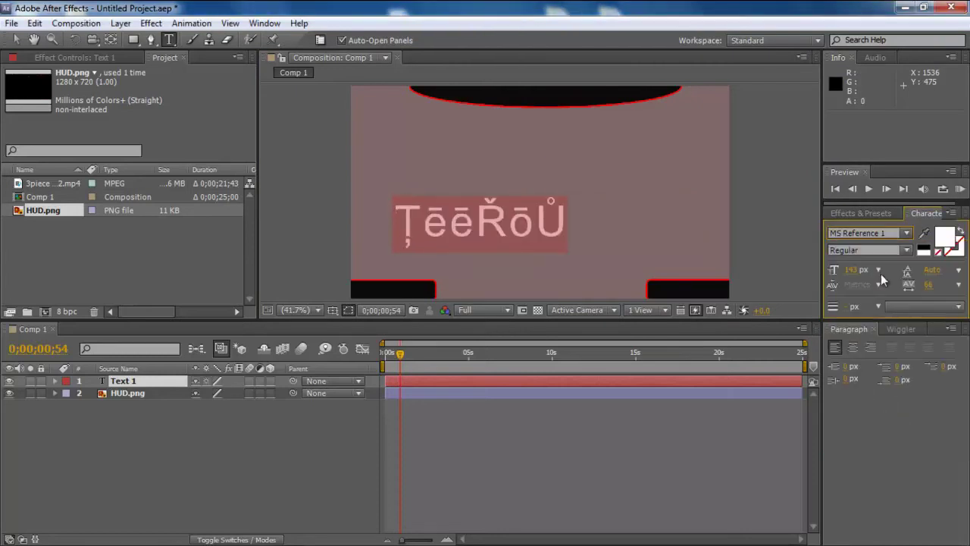
left_click(906, 232)
left_click(881, 432)
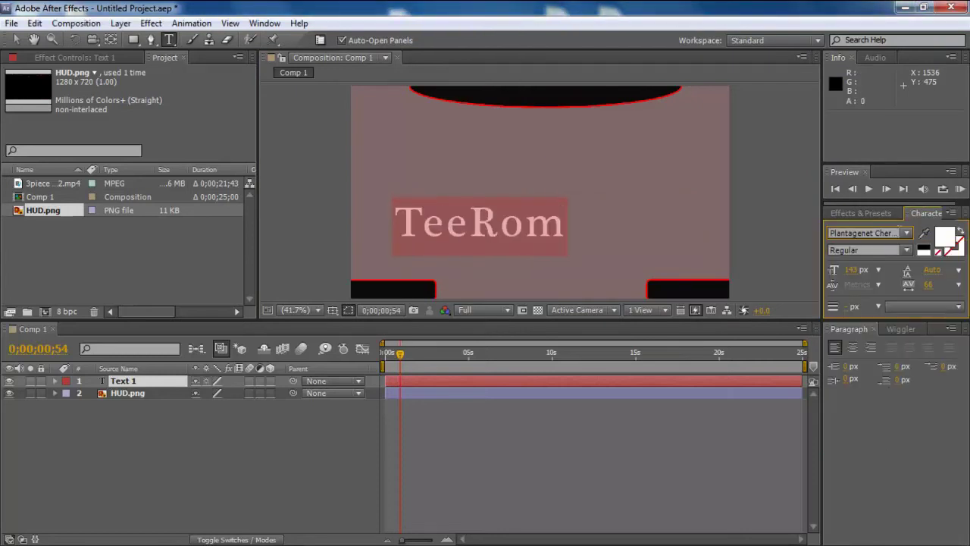
Try Lao UI, Matisse ITC and Cooper Std fonts on the TEEROM text.
left_click(906, 232)
scroll(894, 341, "up", 5)
left_click(901, 300)
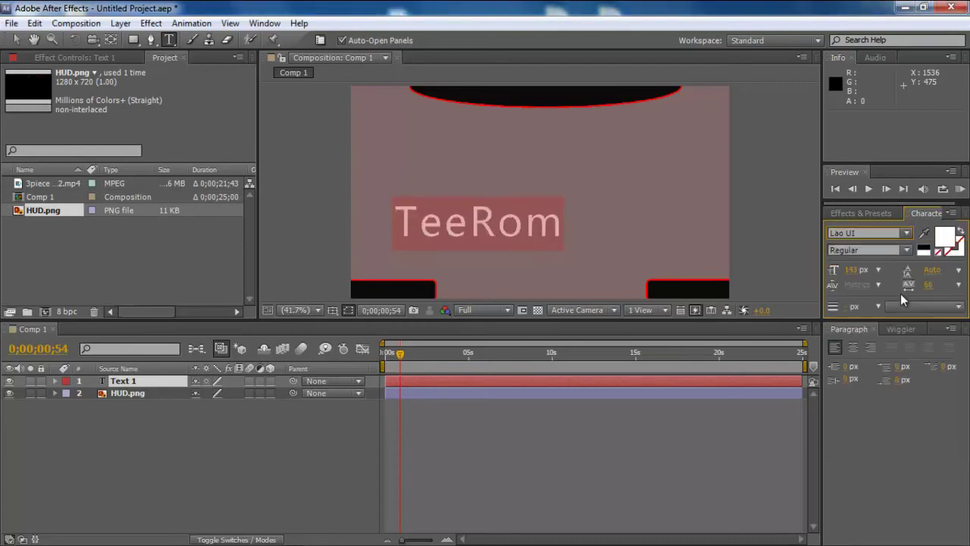
left_click(905, 233)
left_click(877, 329)
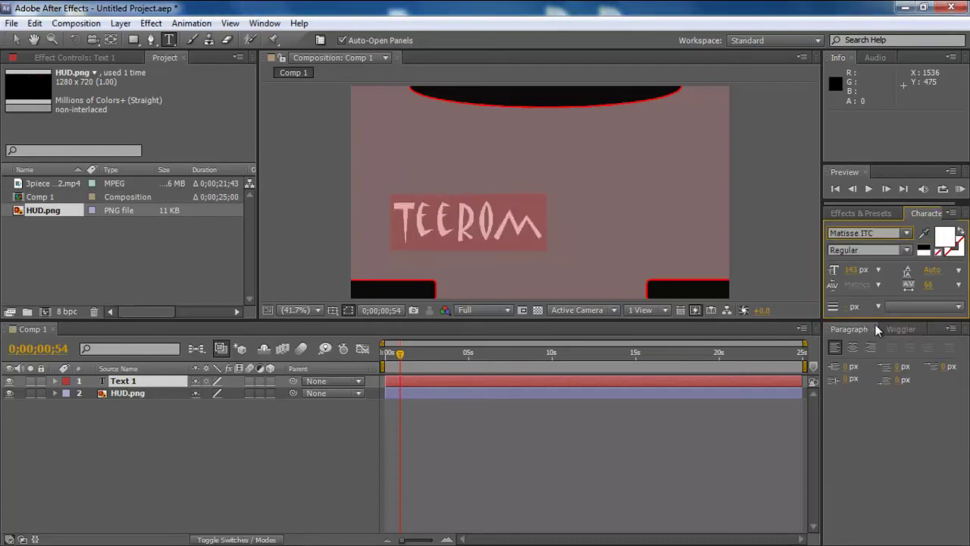
left_click(905, 232)
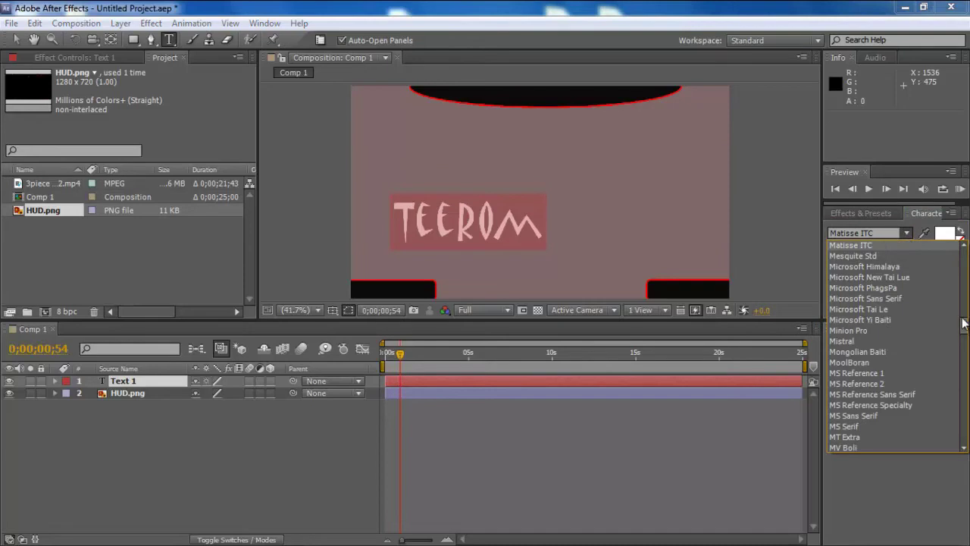
scroll(964, 323, "up", 2)
scroll(964, 322, "up", 5)
left_click(853, 246)
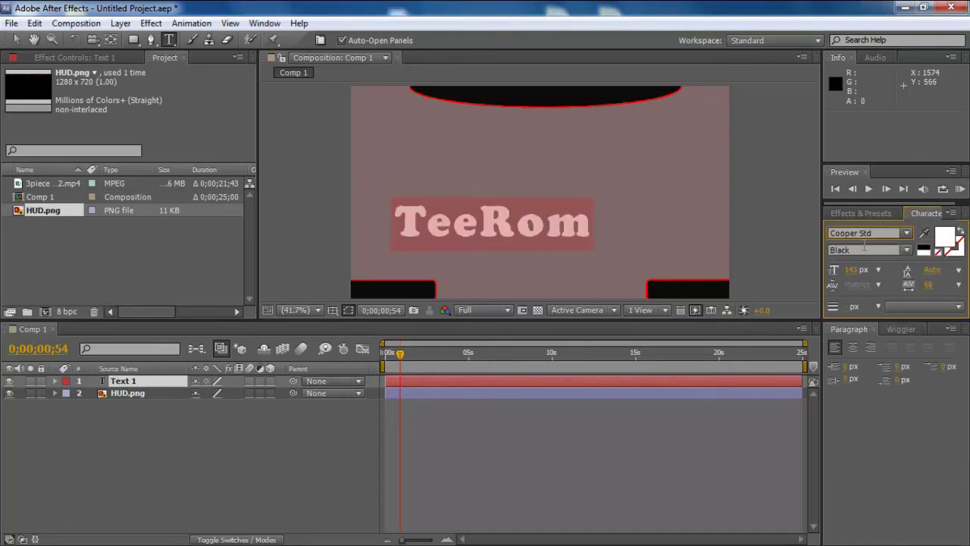
Set the TEEROM text font to Arial Bold.
left_click(875, 232)
type("arial")
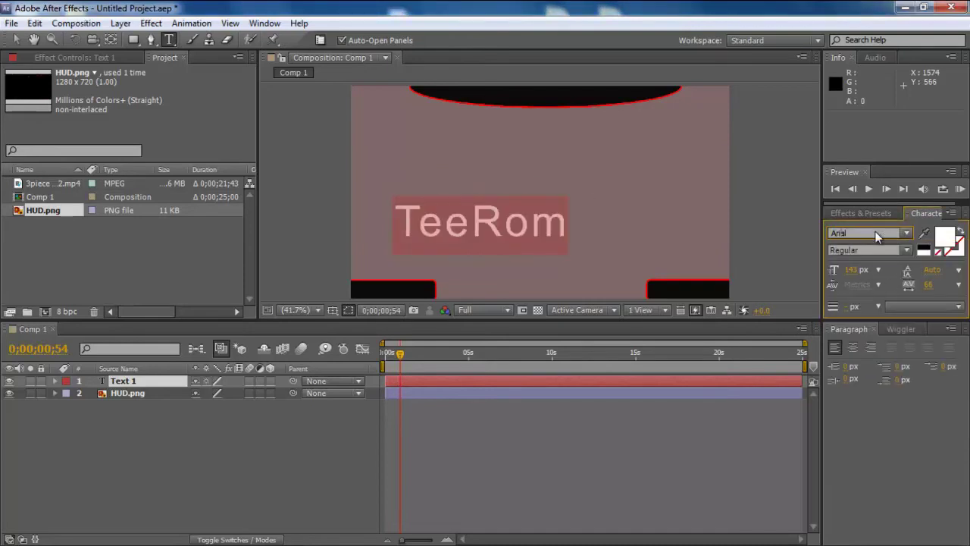
key("Return")
left_click(906, 251)
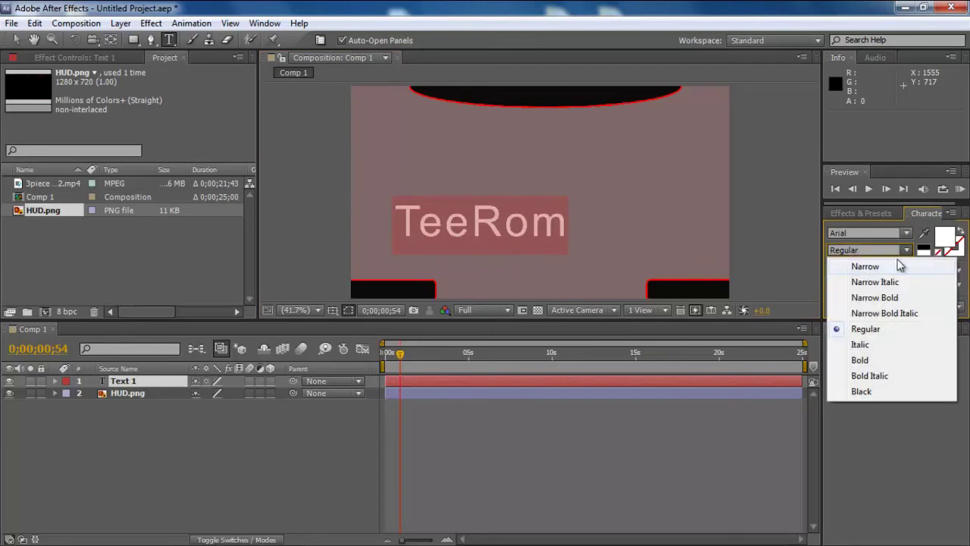
left_click(862, 360)
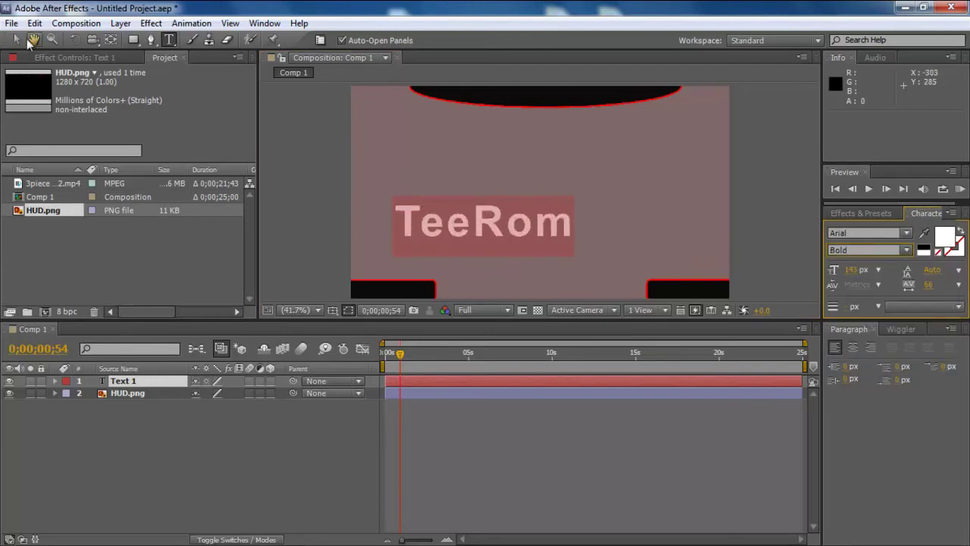
left_click(15, 40)
Move the TeeRom label into the bottom-left HUD panel and scale it to about 36%.
left_click_drag(449, 210, 404, 279)
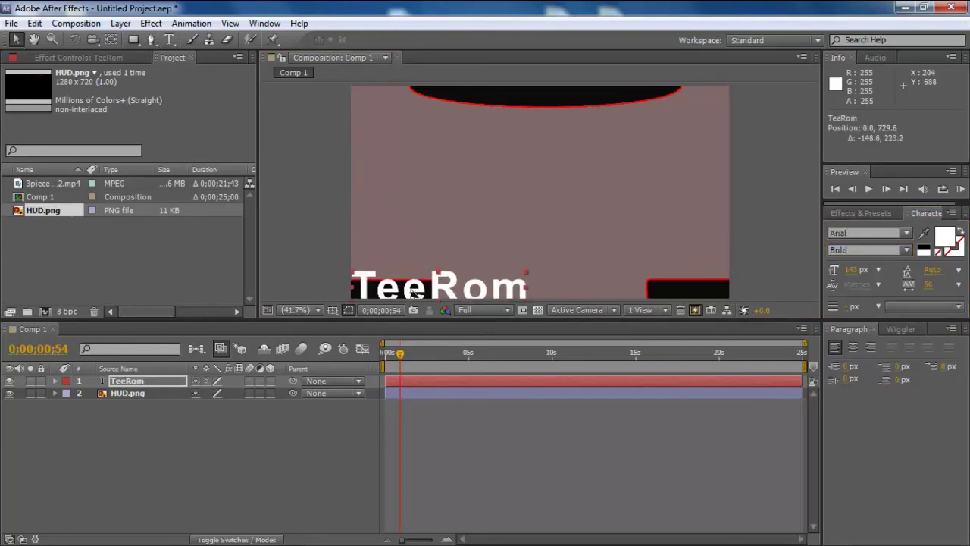
double_click(525, 269)
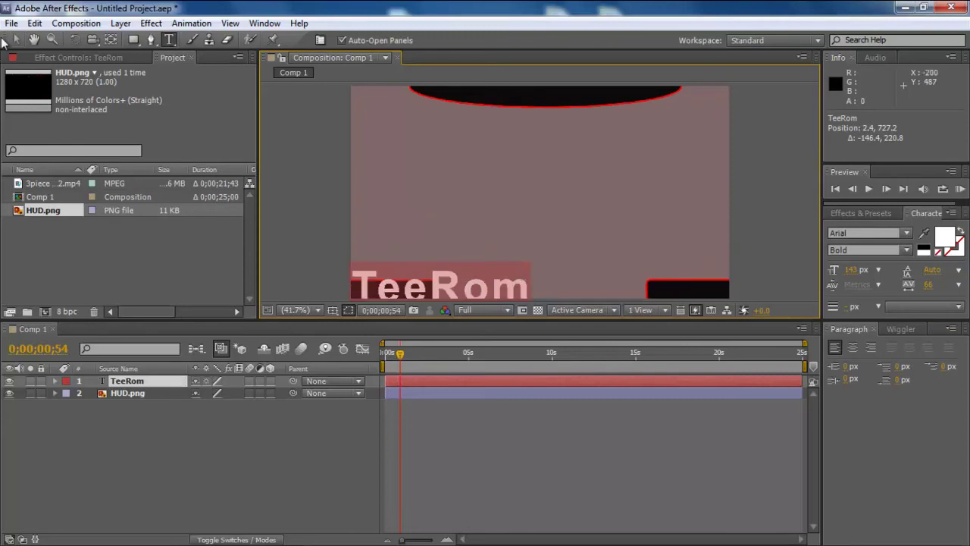
mouse_move(5, 39)
left_mouse_down()
mouse_move(25, 37)
mouse_move(17, 39)
left_mouse_up()
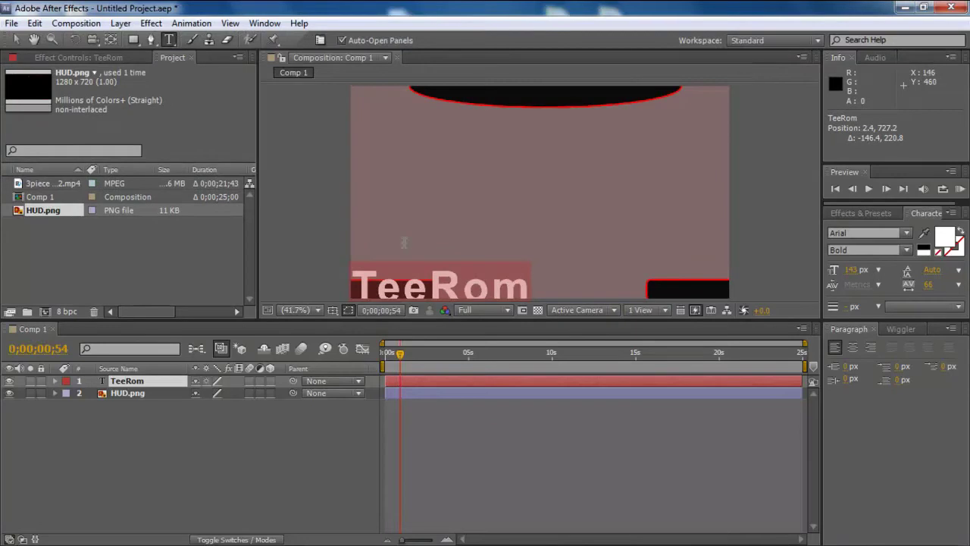
left_click(15, 39)
left_click_drag(526, 270, 405, 293)
left_click(267, 229)
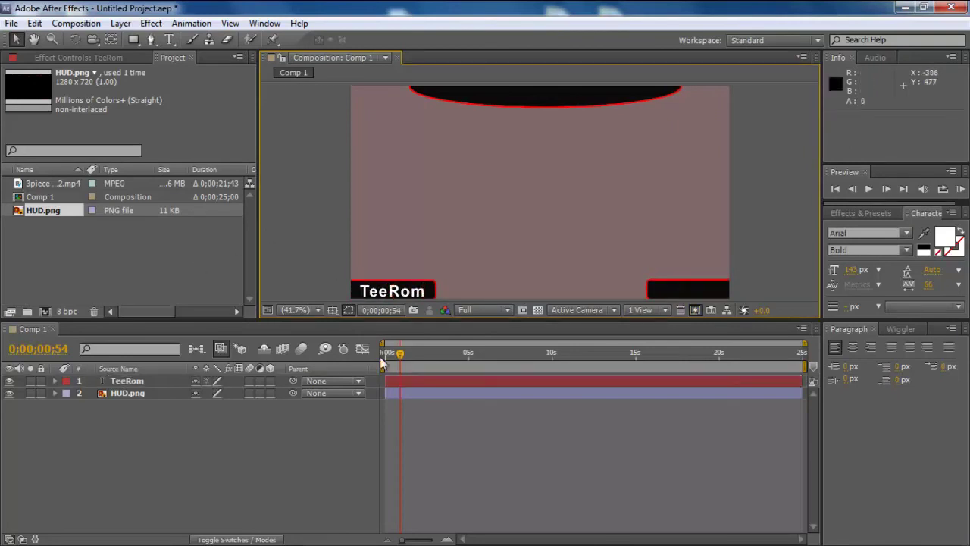
left_click(121, 383)
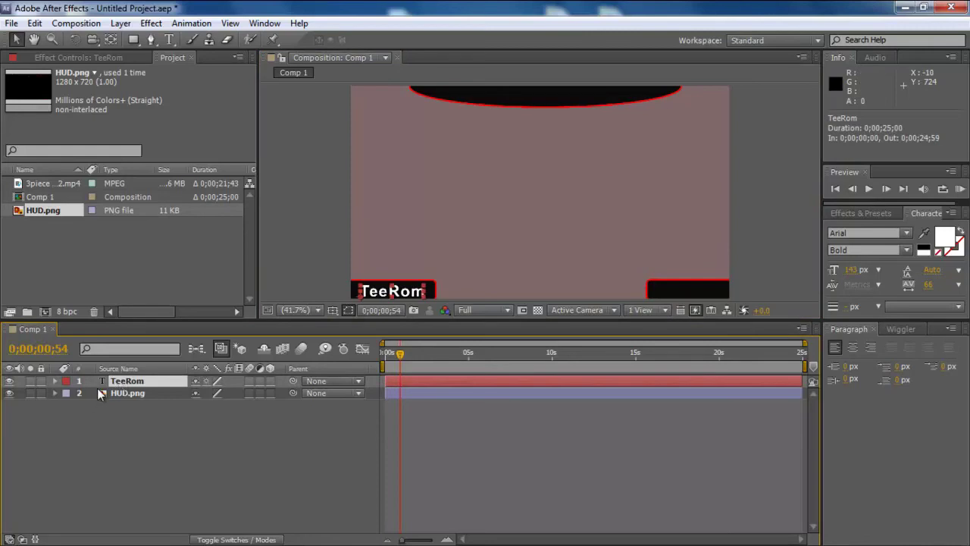
Drive TeeRom's Opacity with a wiggle(5,10) expression and preview the flicker.
key("t")
left_click(92, 394, "alt")
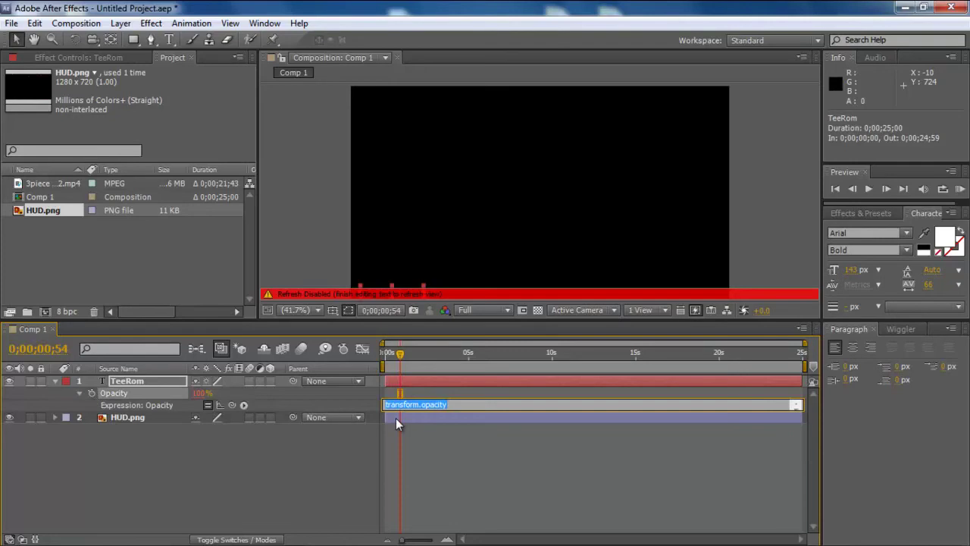
type("wiggle(5,10)")
left_click(153, 495)
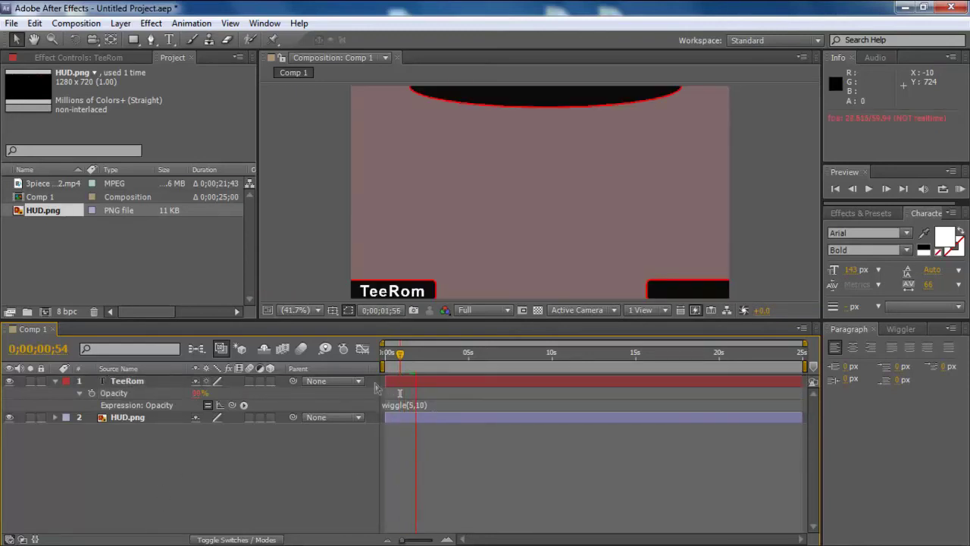
key("space")
key("space")
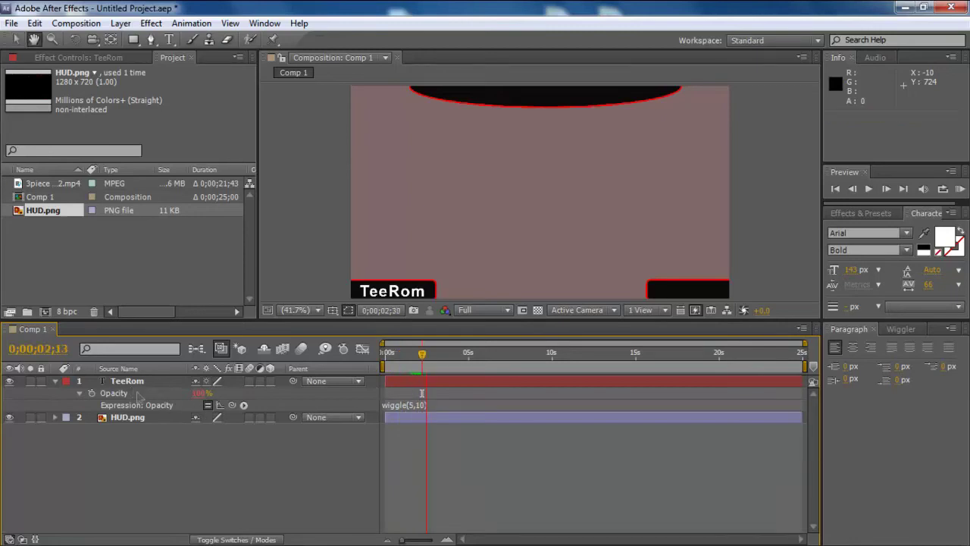
key("space")
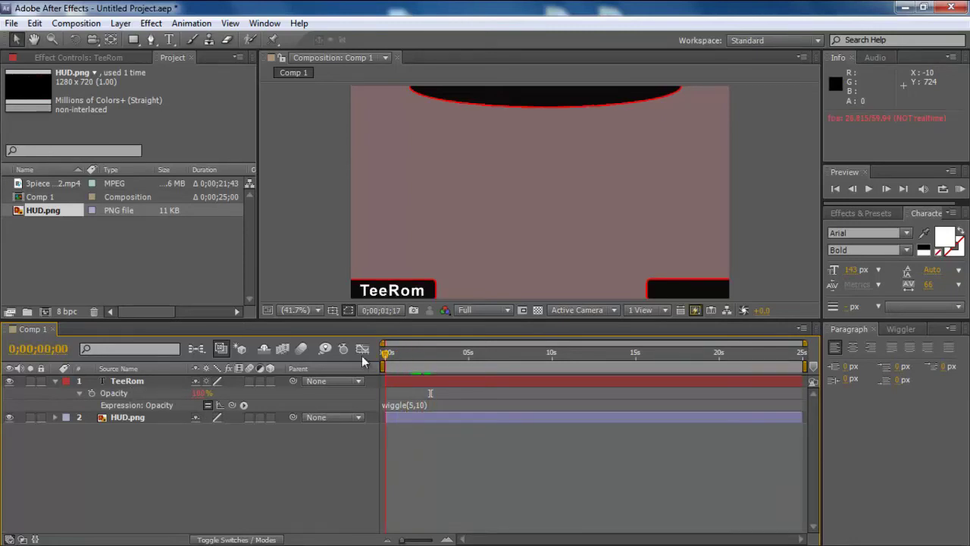
Preview the flickering TeeRom label and scrub back toward the start of the comp.
left_click(203, 393)
key("Return")
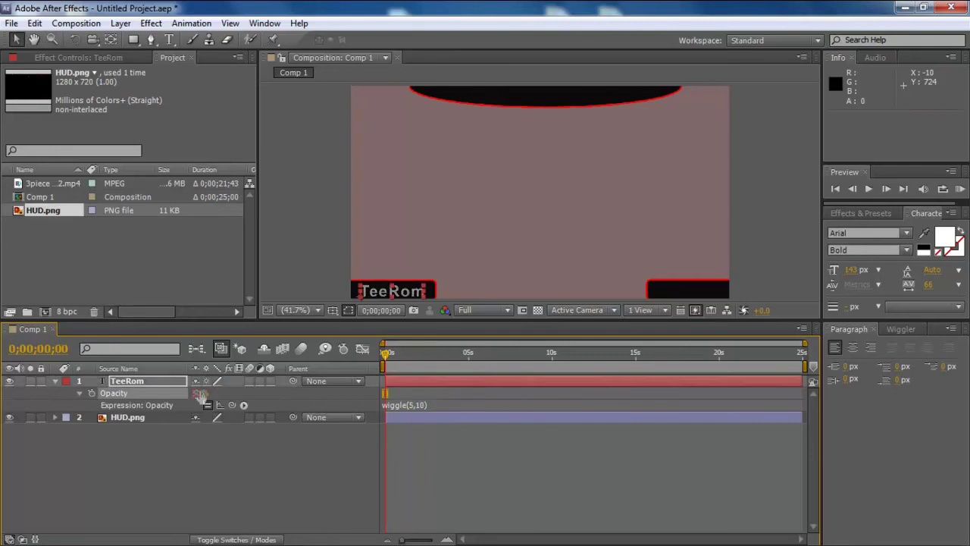
key("space")
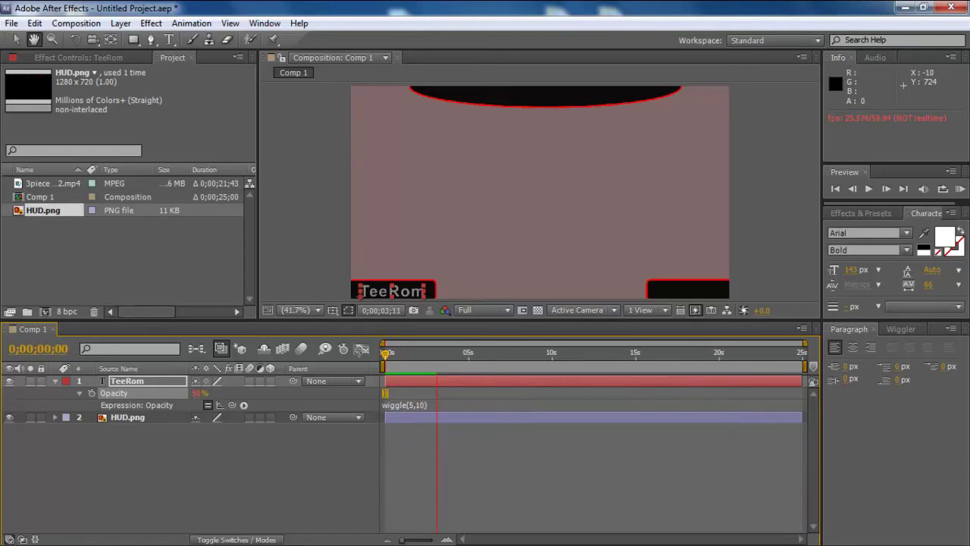
left_click(448, 353)
left_click_drag(448, 352, 422, 388)
Change the Opacity expression to wiggle(10,10) and scrub to about 2 seconds.
left_click(415, 404)
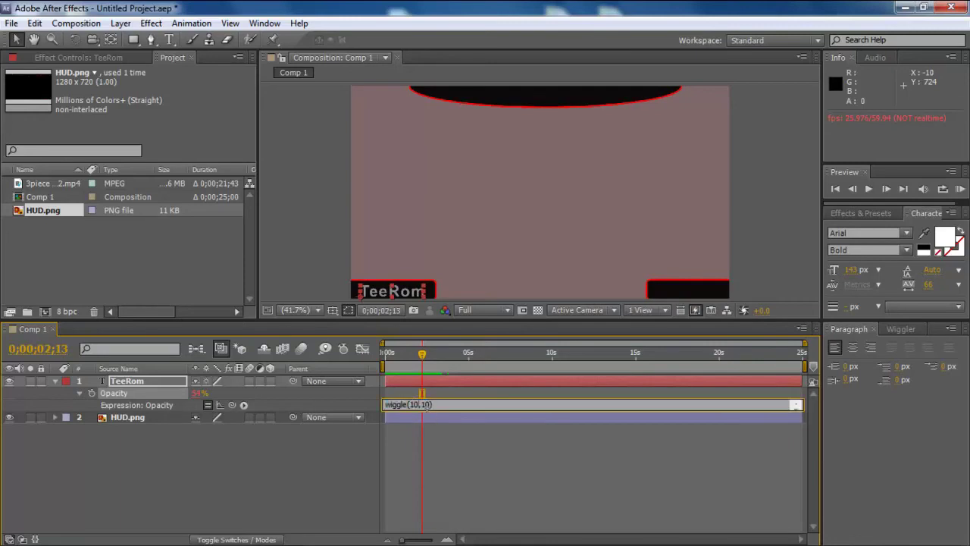
left_click(431, 427)
left_click_drag(402, 351, 425, 363)
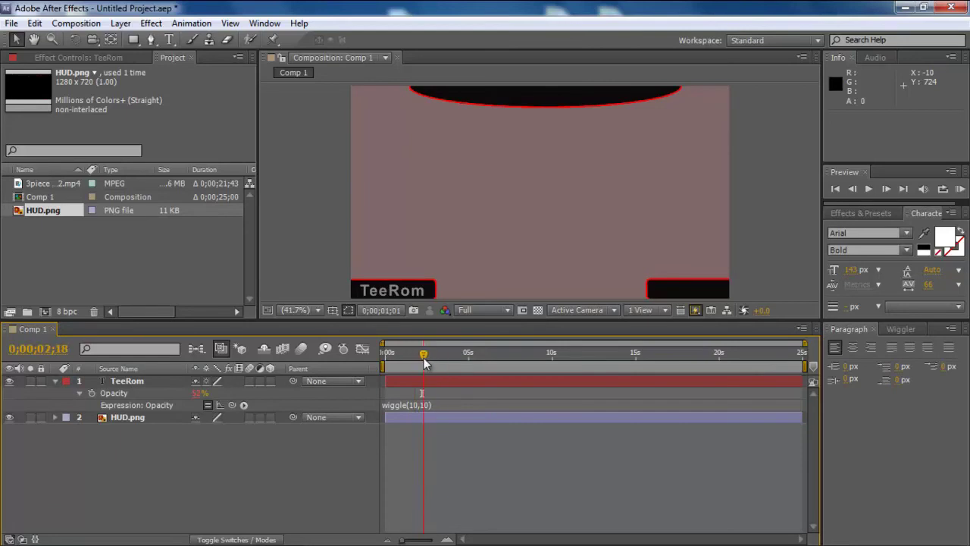
left_click(169, 40)
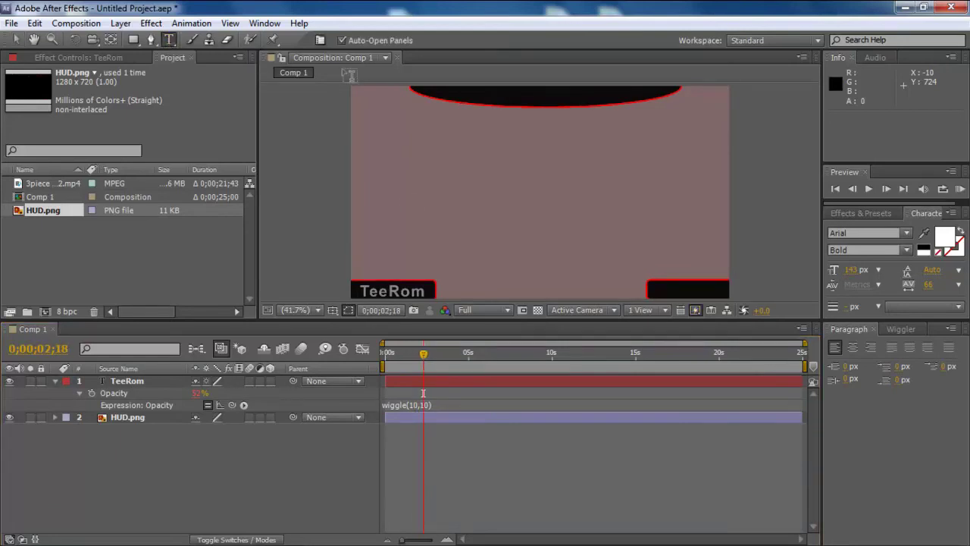
Type the number 134 and scale it down into the bottom-right HUD box.
left_click(656, 292)
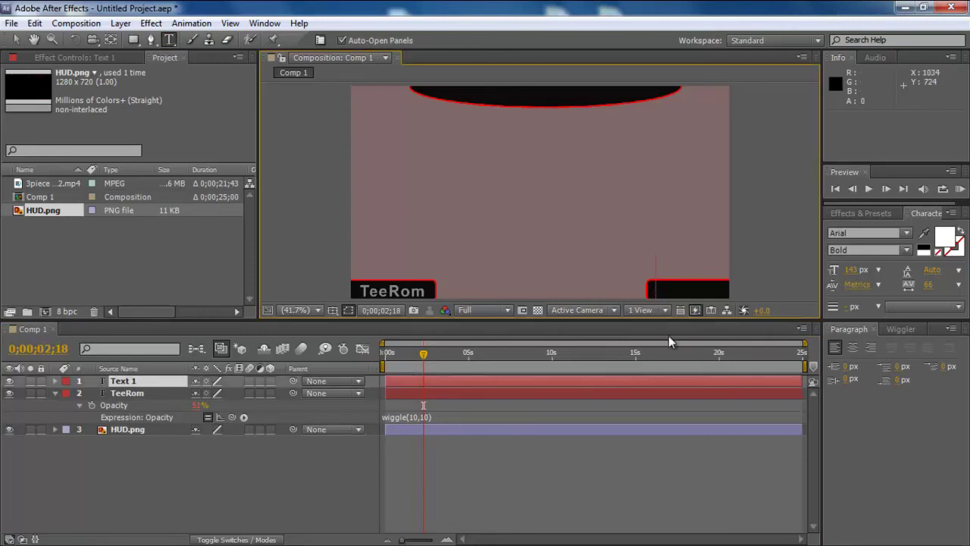
type("134")
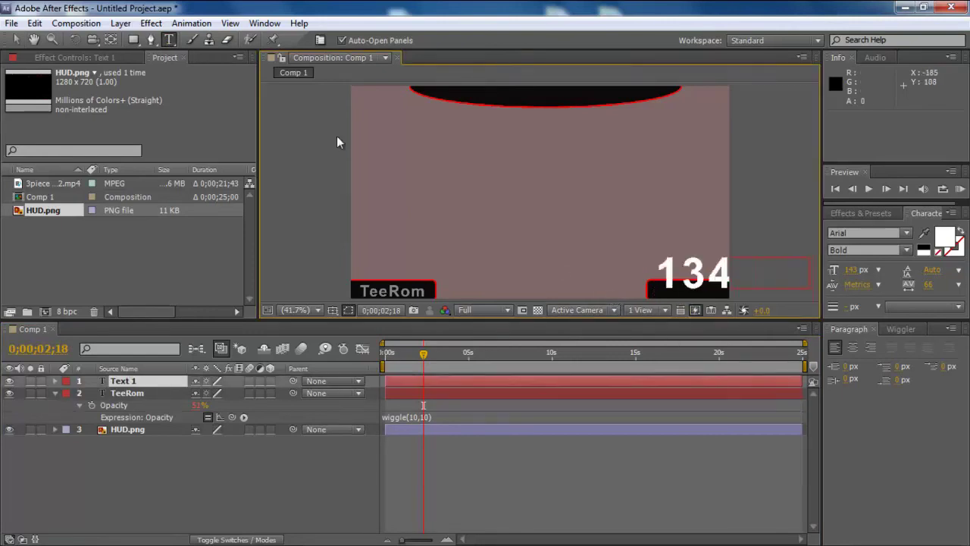
left_click(3, 39)
left_click_drag(655, 286, 458, 253)
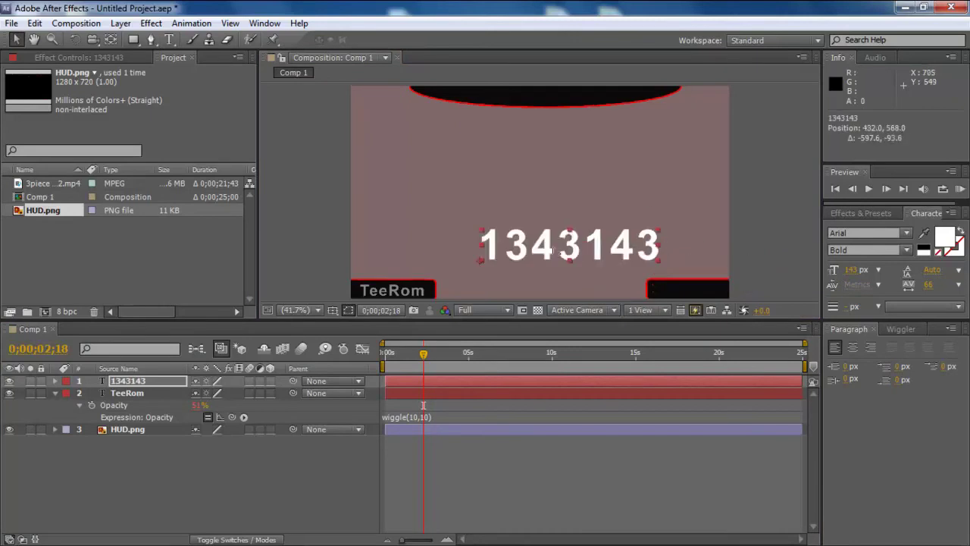
left_click_drag(638, 238, 675, 287)
Append the digits 43243, then duplicate the number layer as a second line just below.
double_click(680, 289)
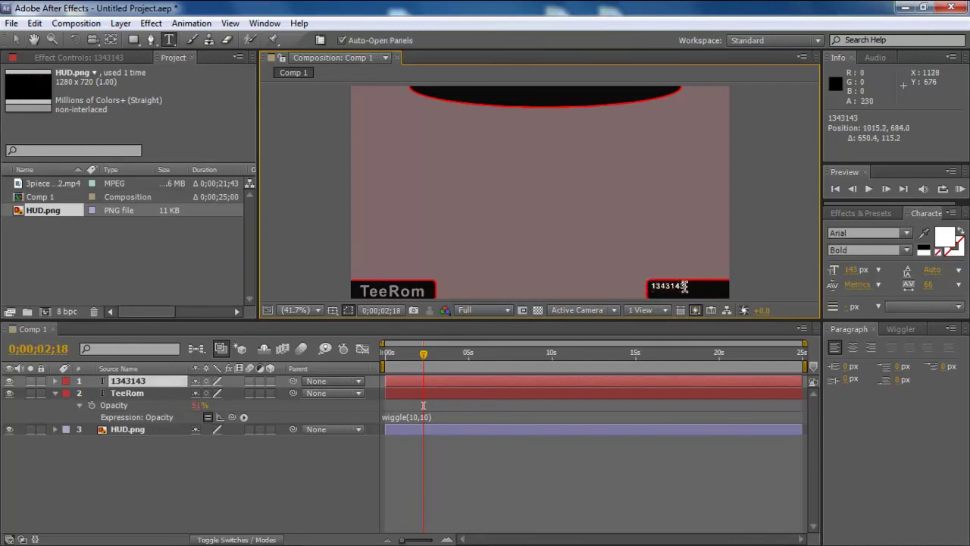
type("432432343")
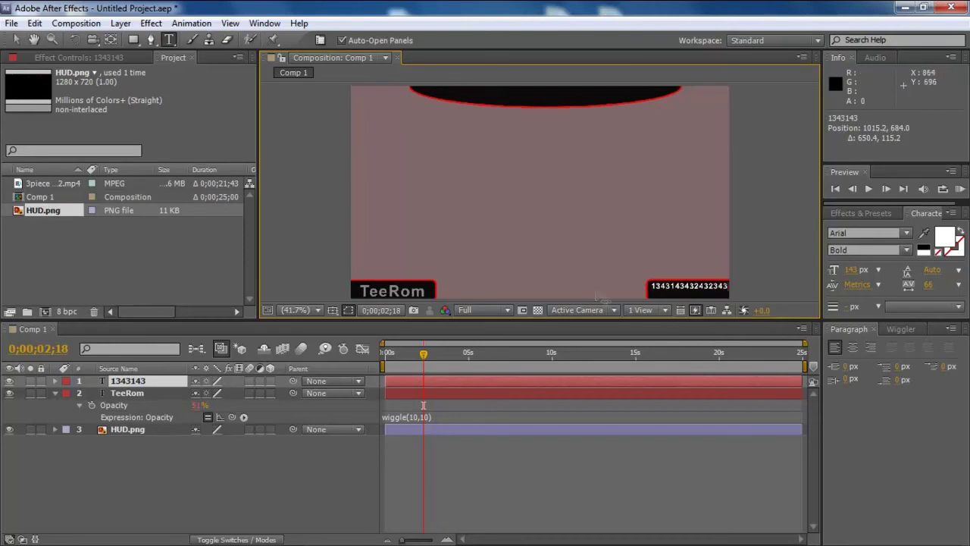
left_click(17, 41)
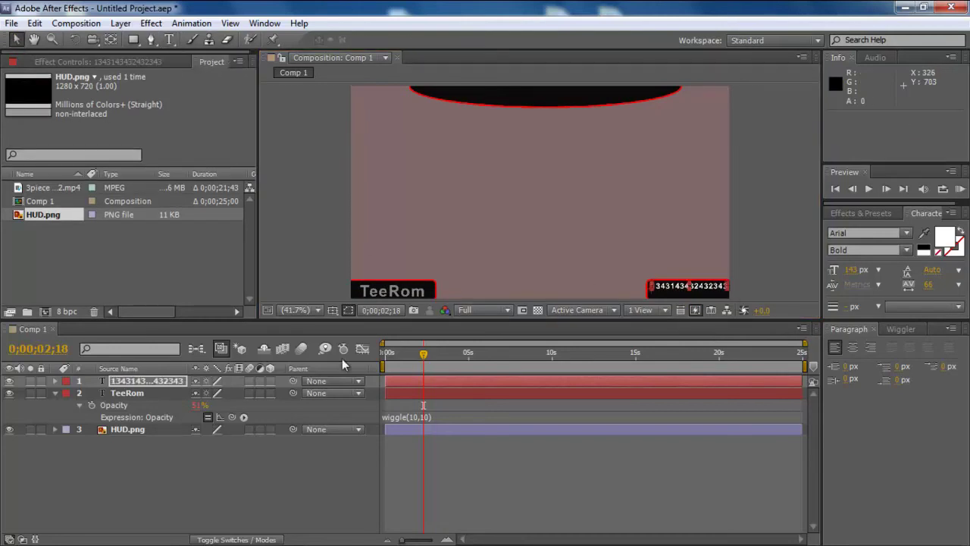
key("ctrl+d")
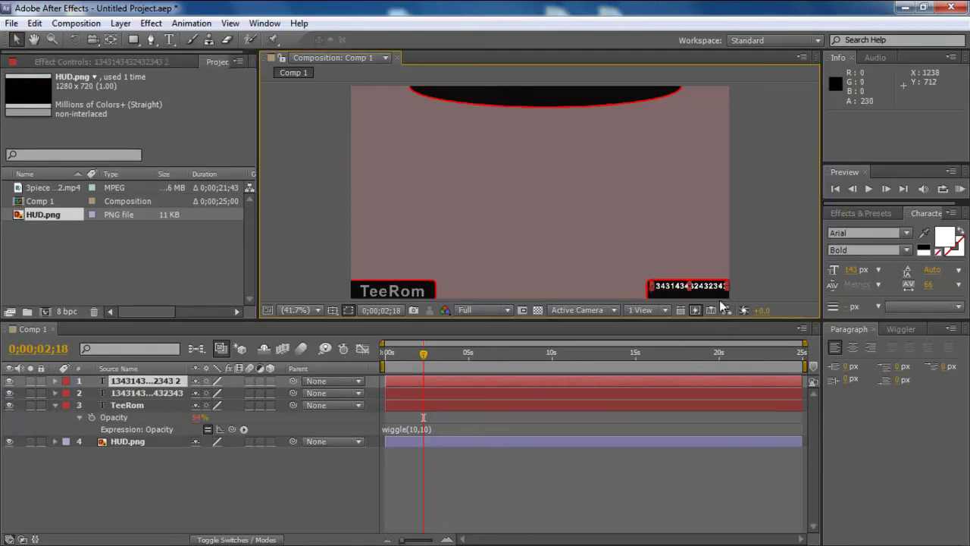
left_click_drag(713, 289, 712, 296)
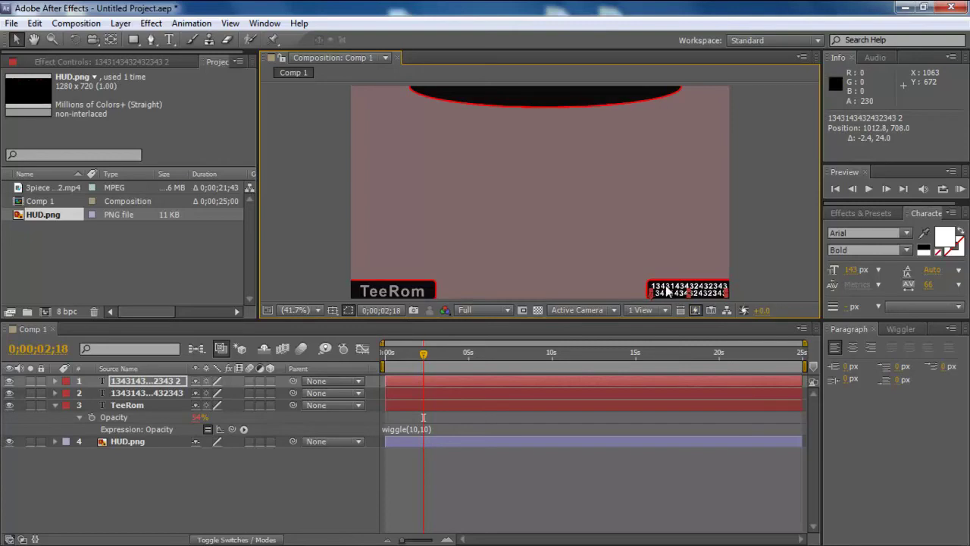
Give the top number line a Character Offset animator driven by wiggle(10,10) and preview it.
left_click(54, 380)
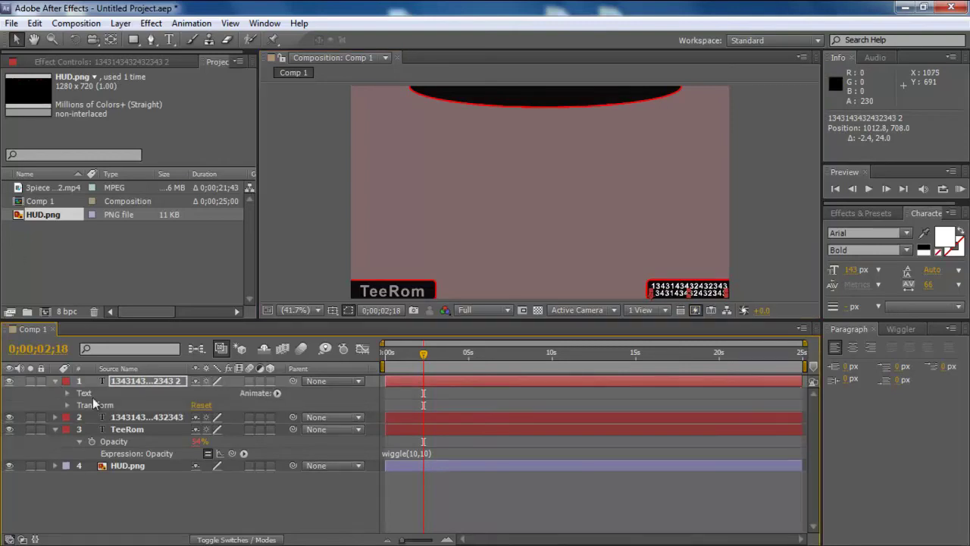
left_click(277, 393)
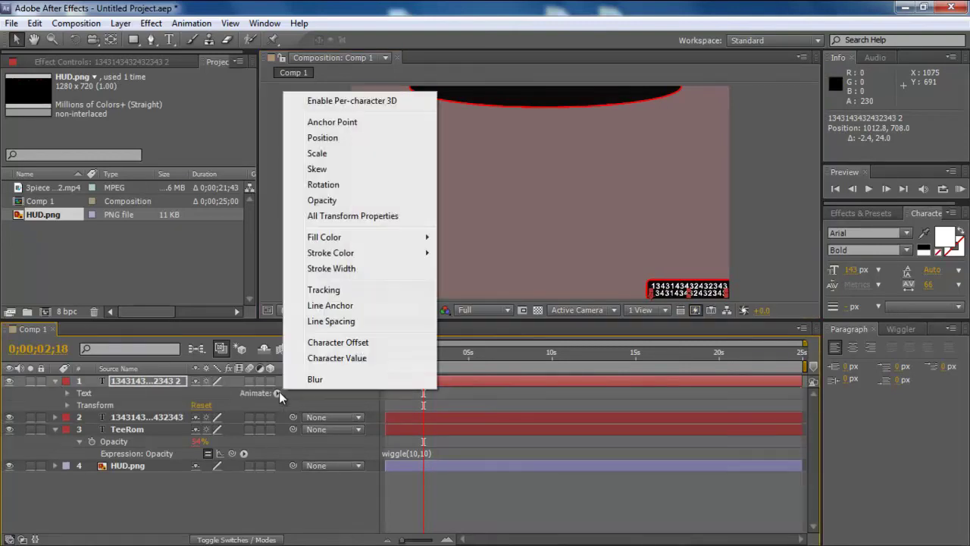
left_click(330, 344)
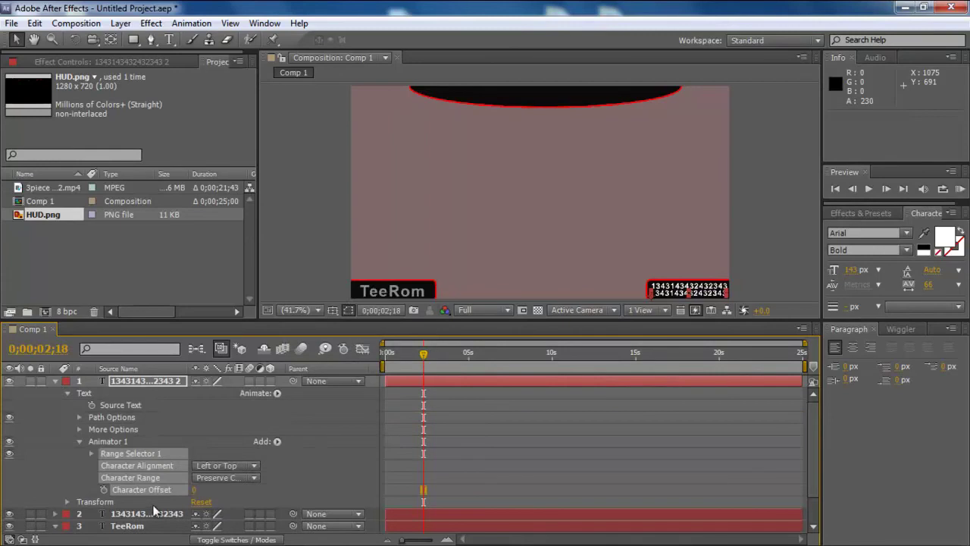
left_click(104, 490, "alt")
type("wiggl")
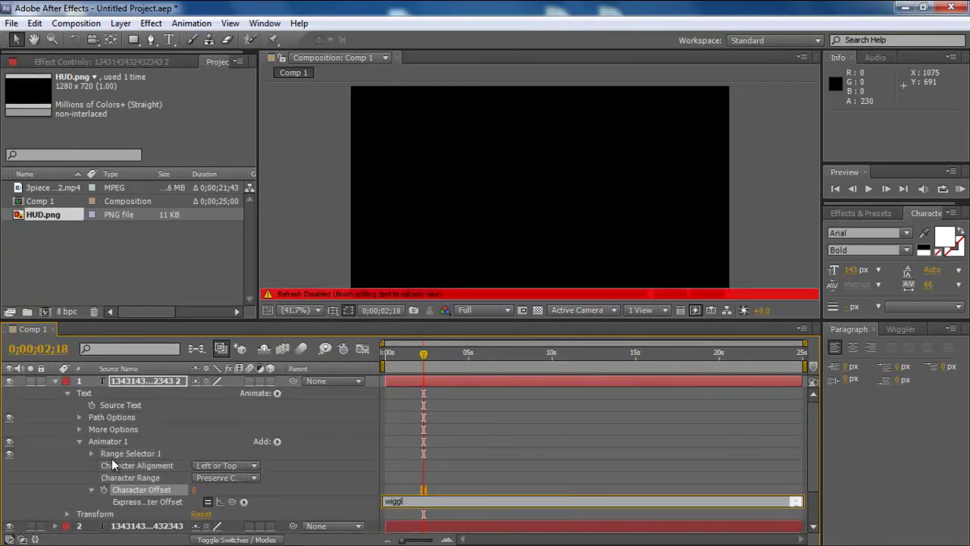
type("e(10,10")
left_click(312, 438)
key("h")
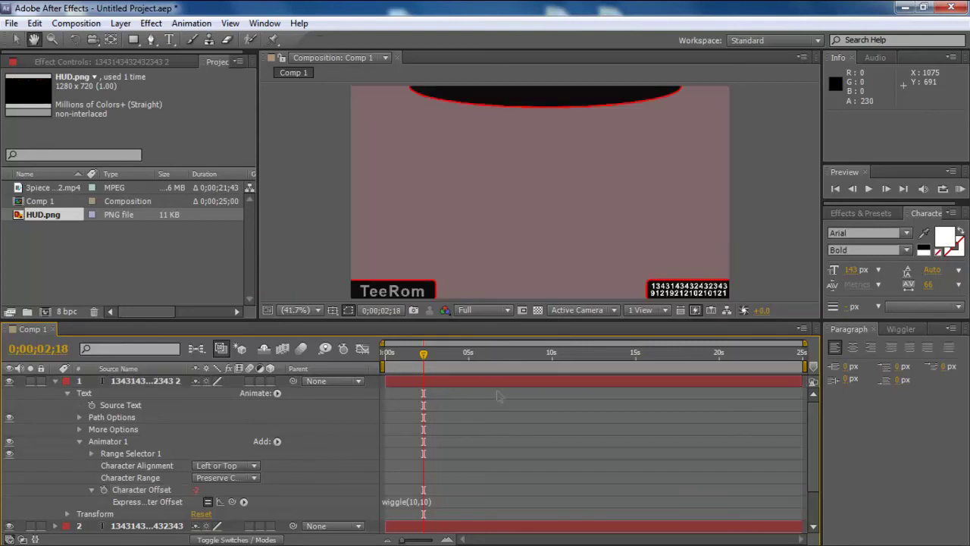
key("space")
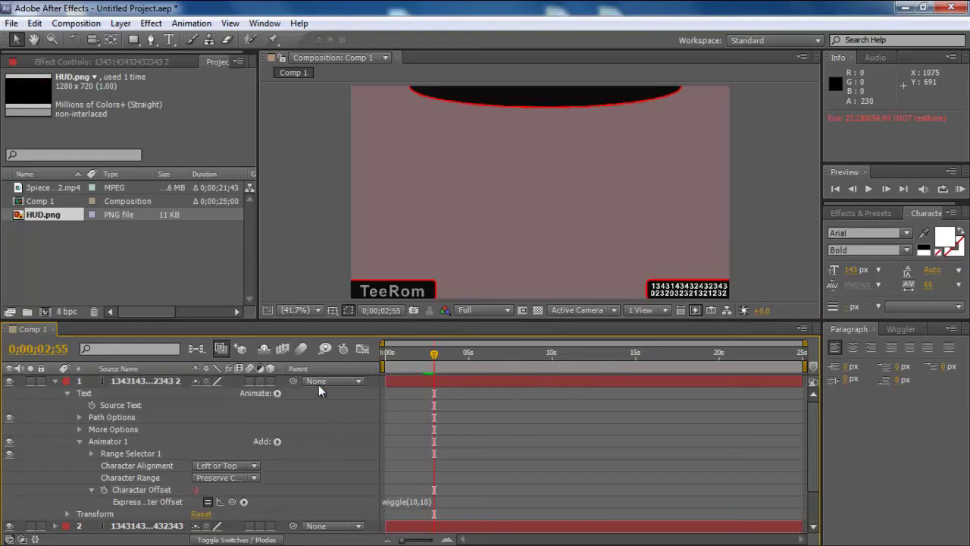
Add the same wiggle(10,10) Character Offset animator to the second number line and preview both.
left_click(54, 382)
left_click(55, 392)
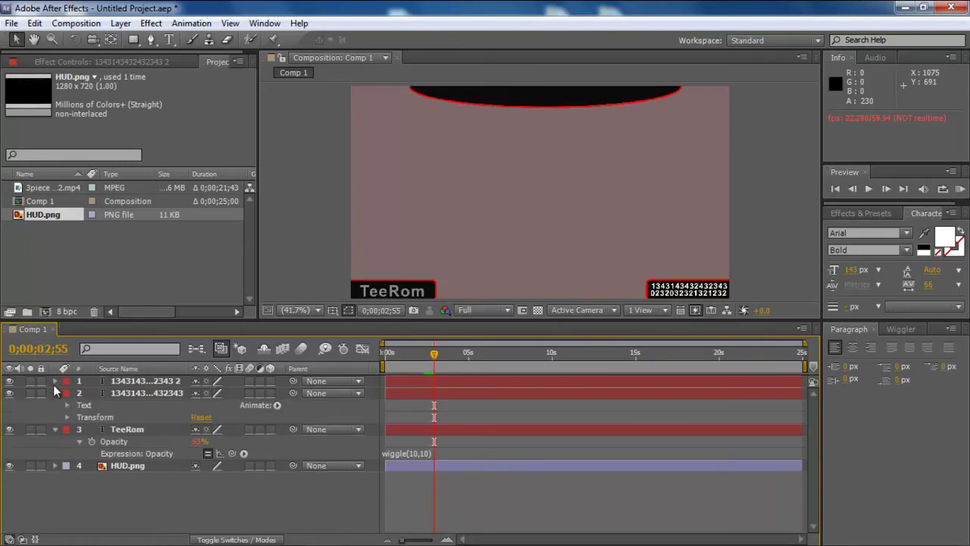
left_click(277, 405)
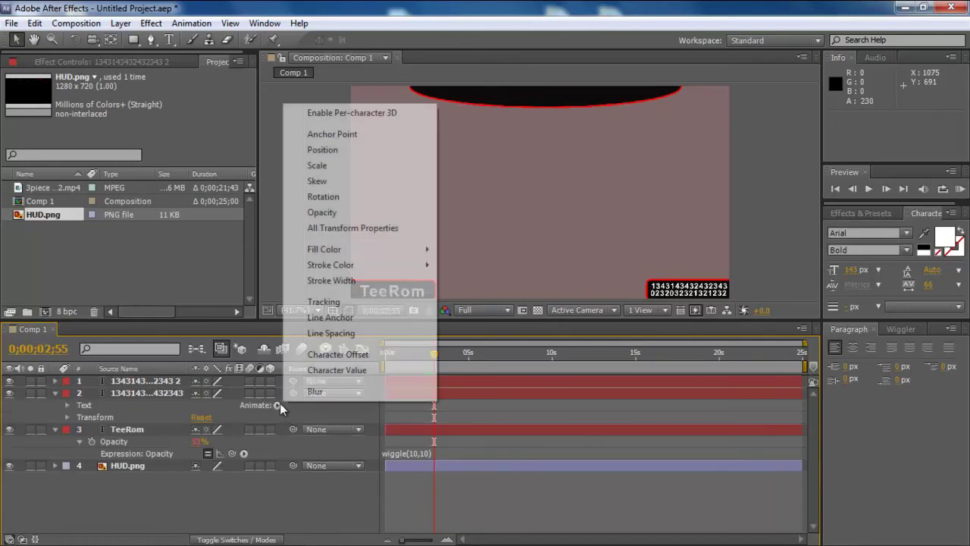
left_click(326, 357)
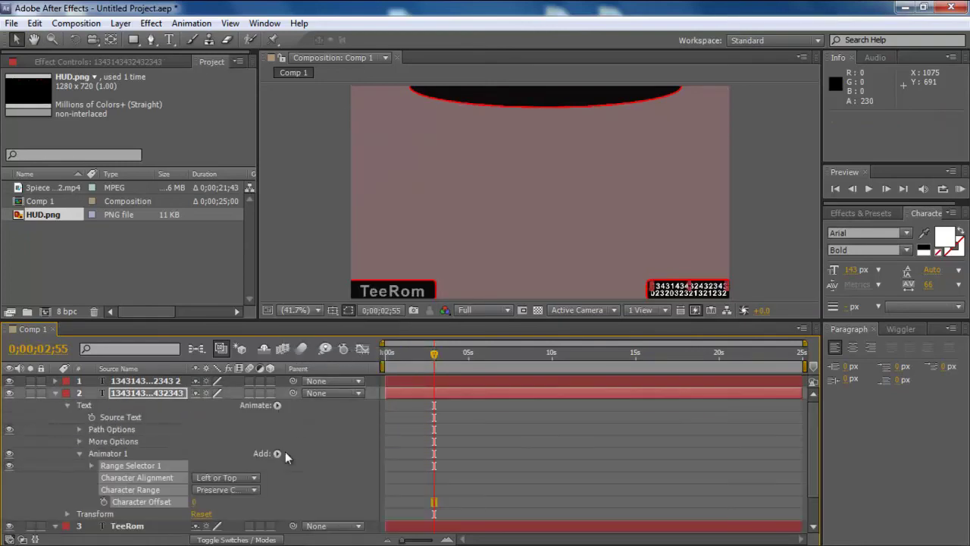
left_click(103, 501, "alt")
type("wiggle(10,10")
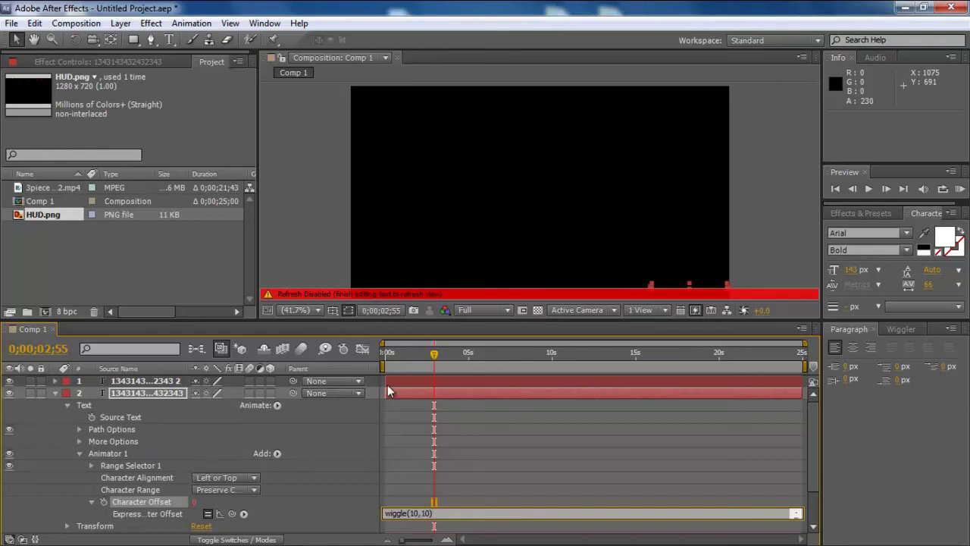
left_click(276, 433)
left_click(54, 392)
key("space")
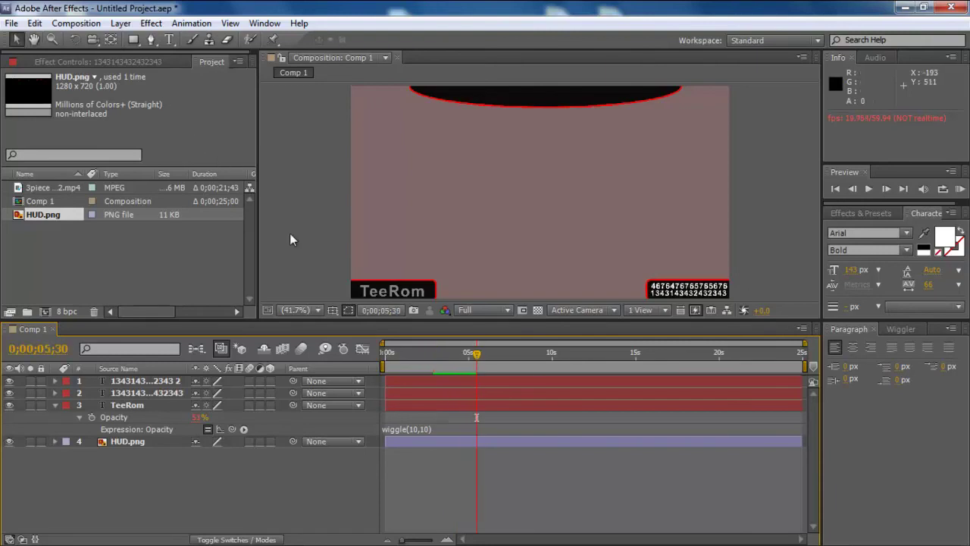
Open the Import File dialog and browse to the External HDD (E:) drive.
left_click(12, 24)
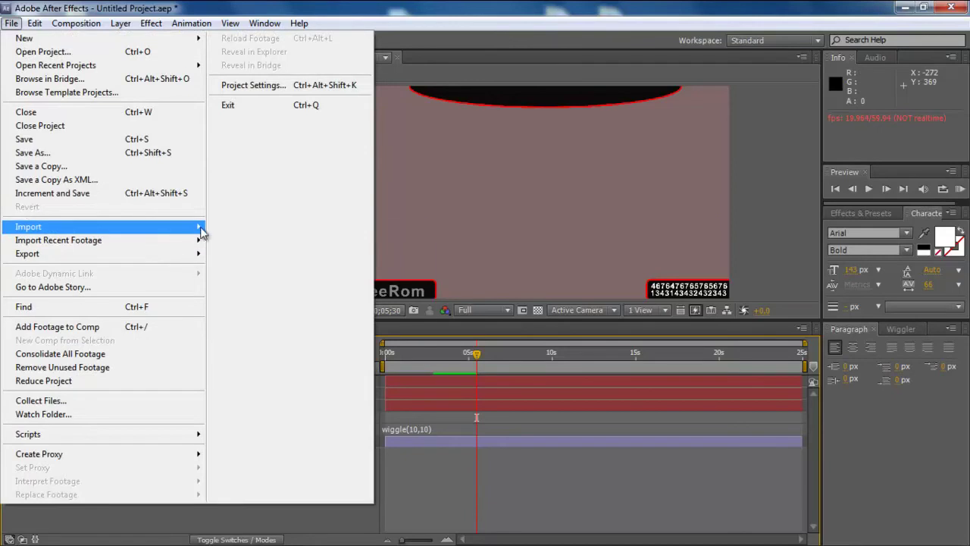
mouse_move(202, 226)
left_click(250, 226)
left_click(256, 67)
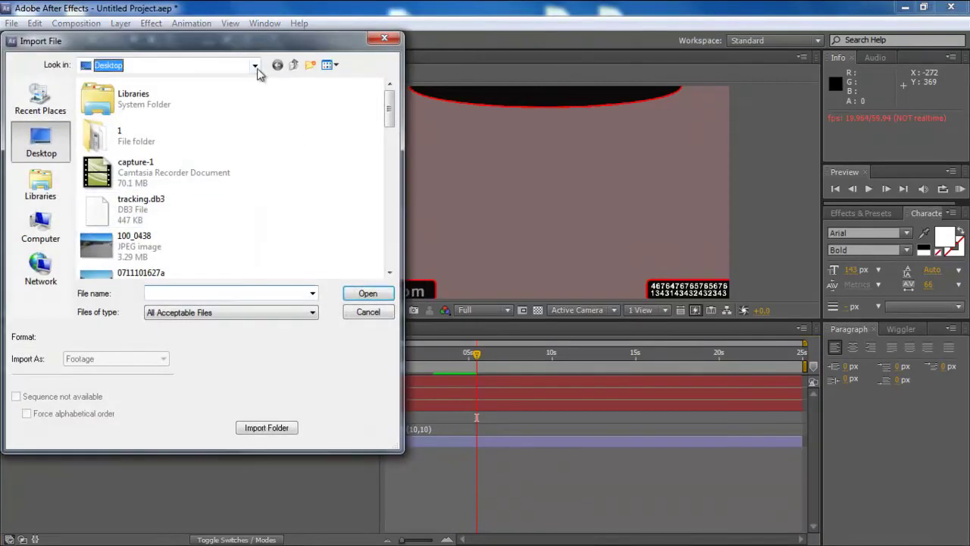
left_click(154, 185)
scroll(151, 186, "down", 2)
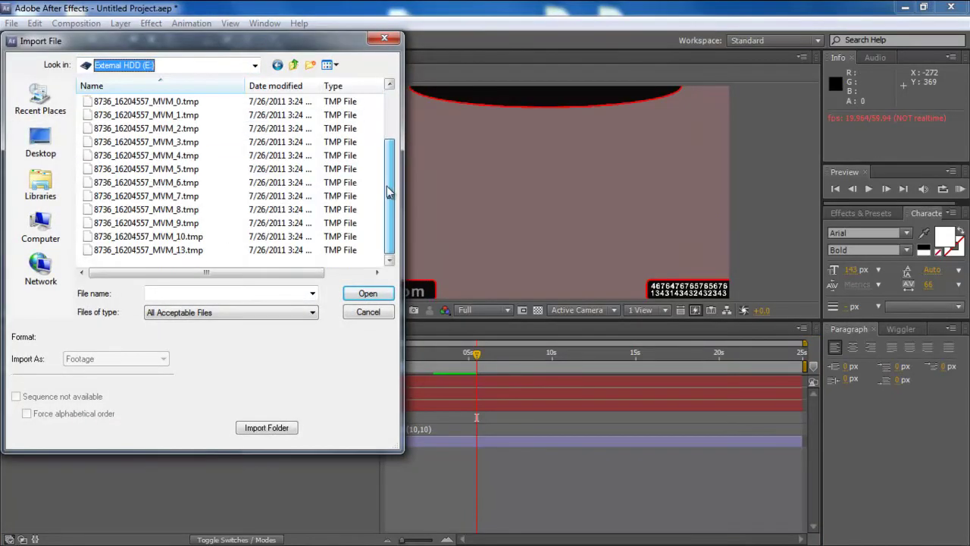
scroll(137, 167, "up", 2)
Navigate to VFX > Greenscreen Footage and import the CrouchWalkLeft clip.
double_click(123, 144)
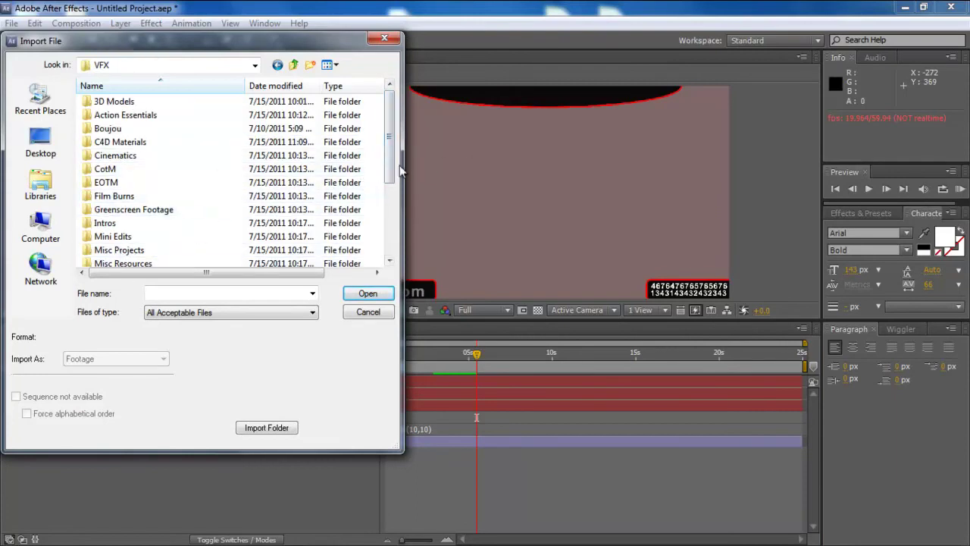
left_click_drag(388, 171, 389, 210)
double_click(163, 210)
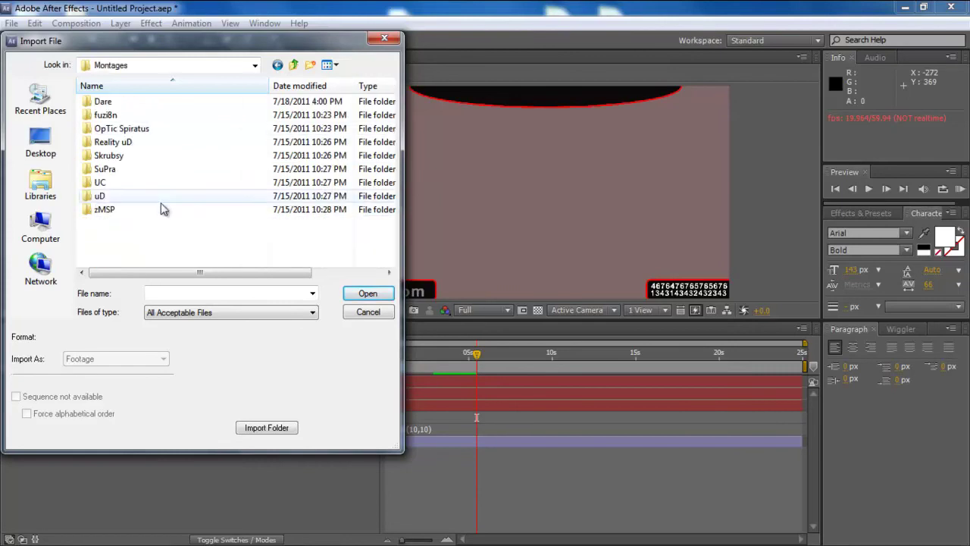
double_click(127, 103)
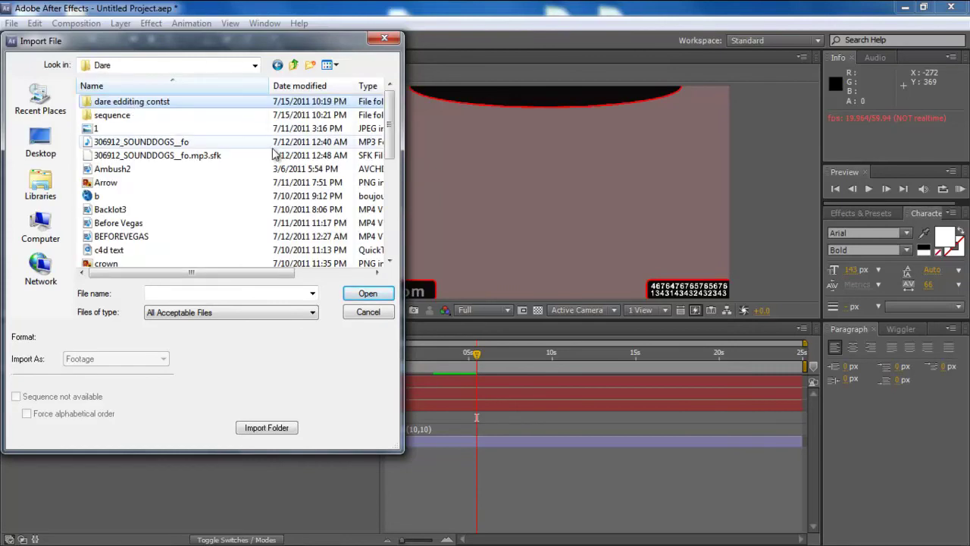
key("BackSpace")
key("BackSpace")
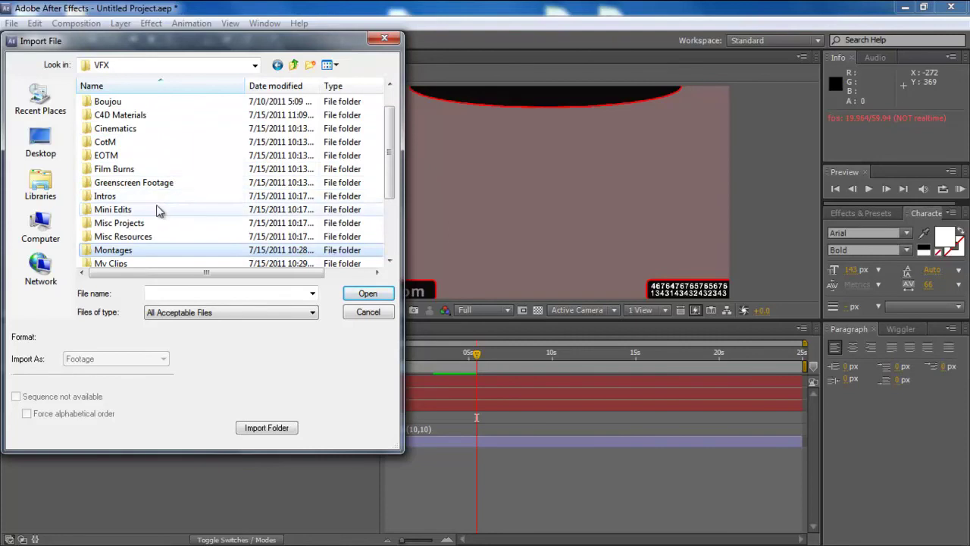
double_click(137, 187)
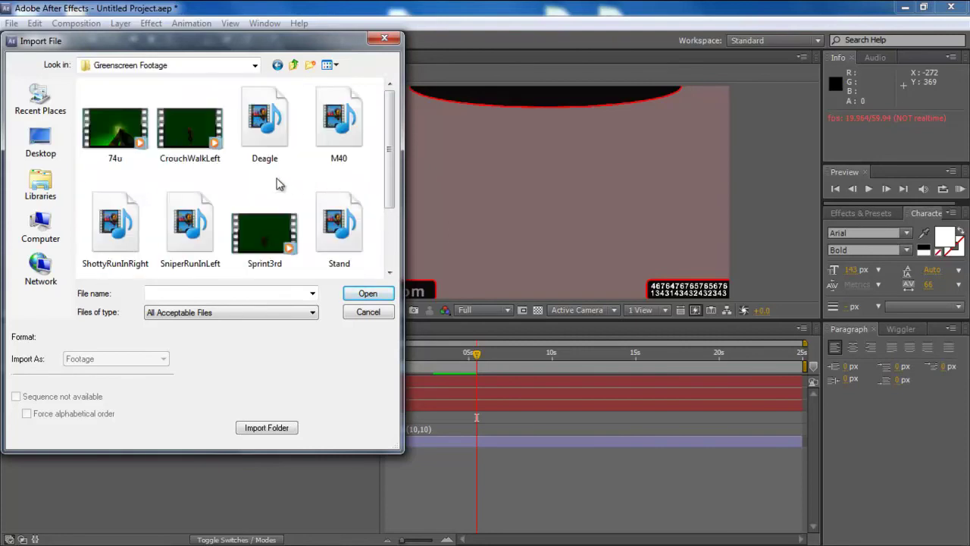
double_click(206, 140)
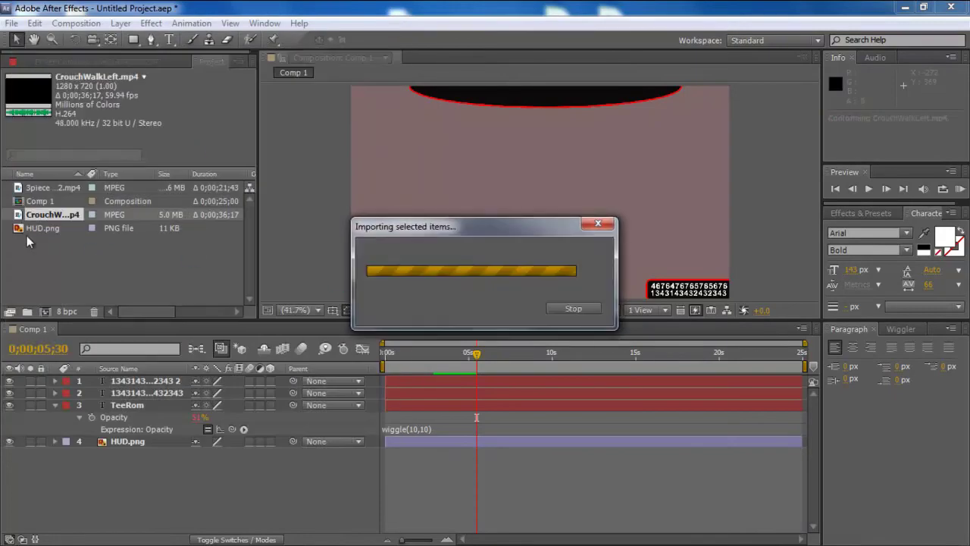
Place CrouchWalkLeft in Comp 1 and apply a Color Key sampling the green background.
left_click_drag(45, 215, 540, 193)
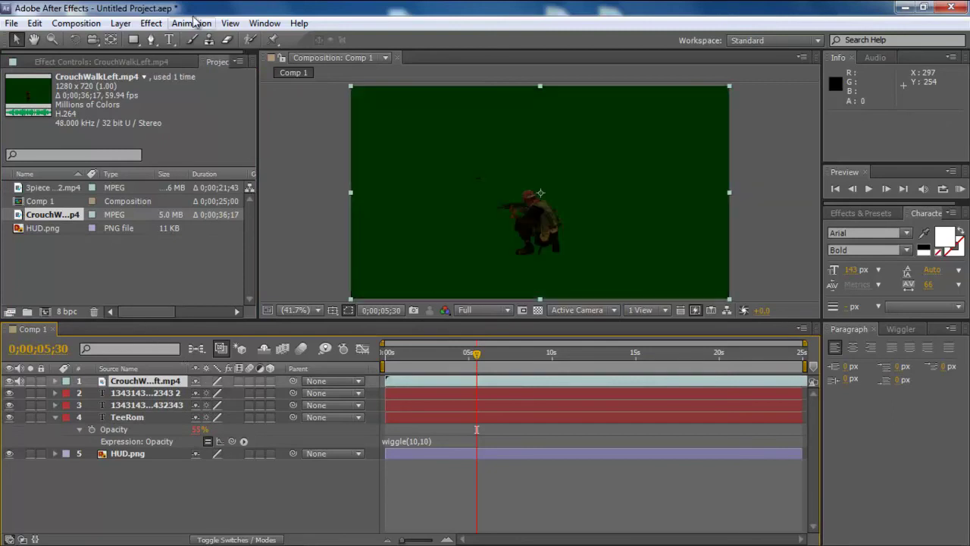
left_click(159, 24)
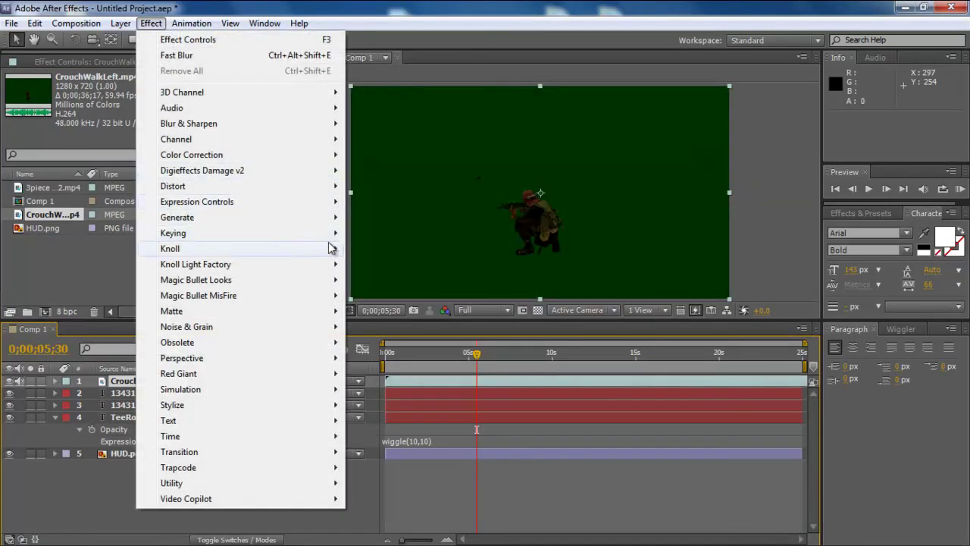
mouse_move(318, 233)
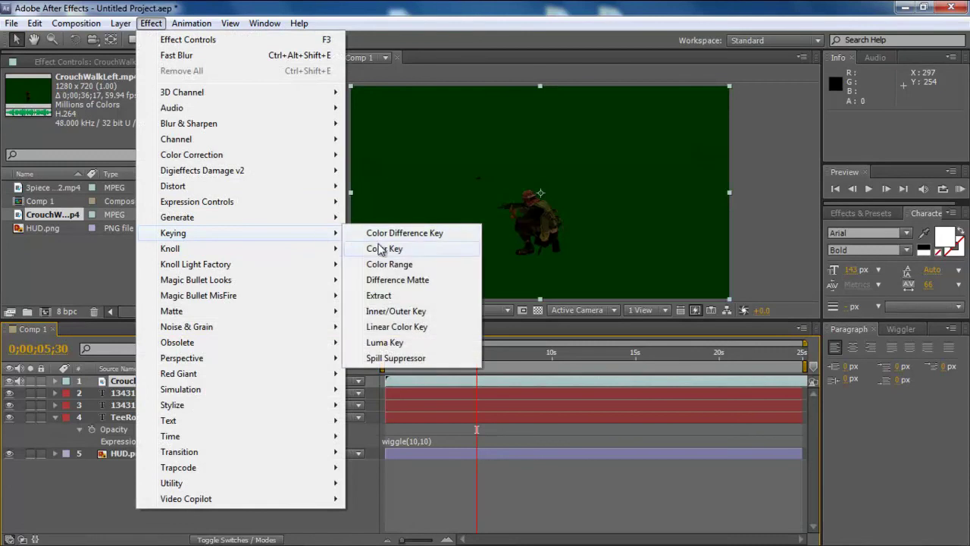
left_click(376, 249)
left_click(165, 100)
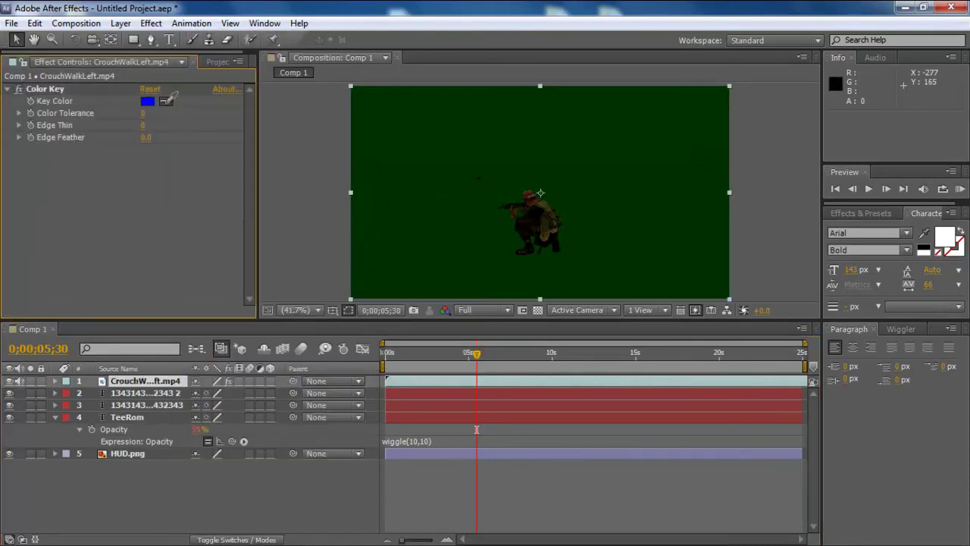
left_click(449, 144)
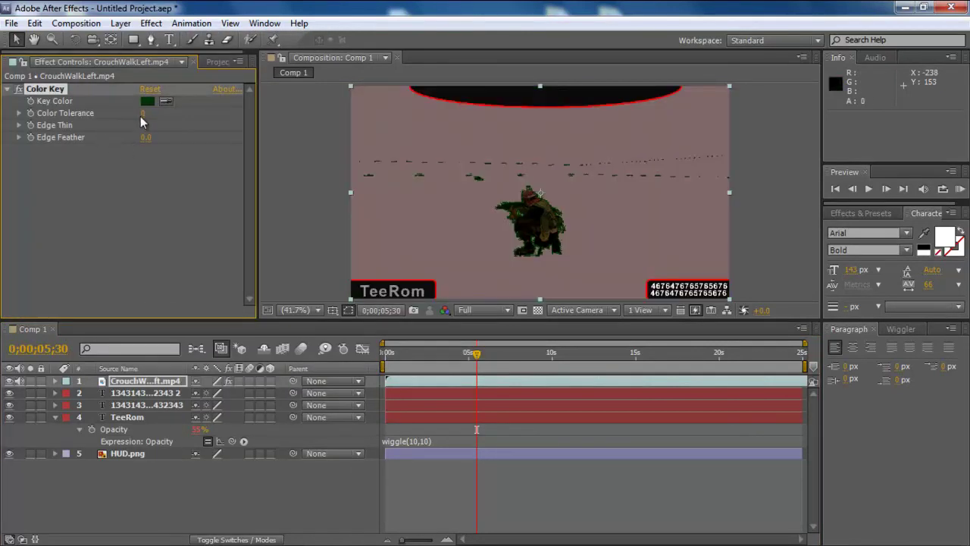
Refine the key with Tolerance 13, Edge Thin 1 and Edge Feather 4.9.
left_click_drag(142, 114, 151, 116)
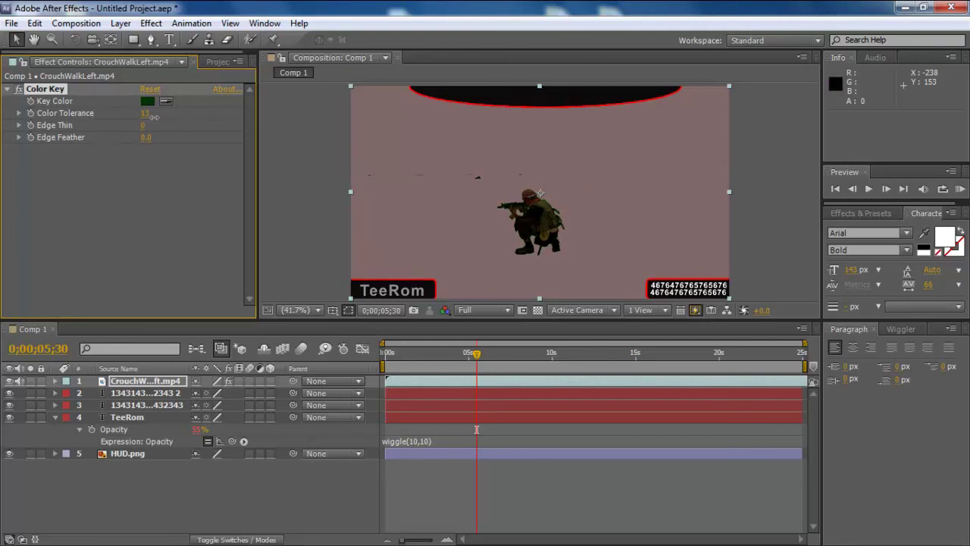
left_click_drag(143, 126, 149, 130)
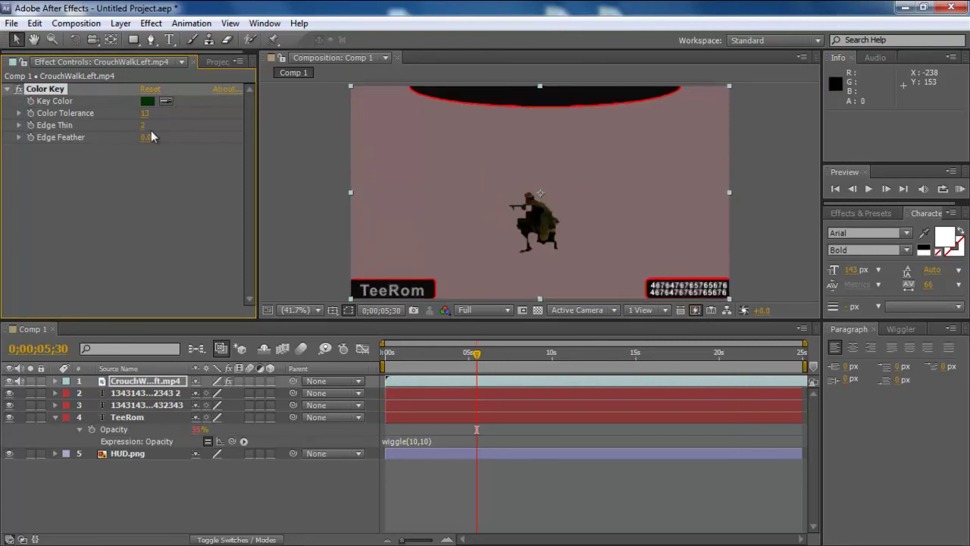
left_click(143, 126)
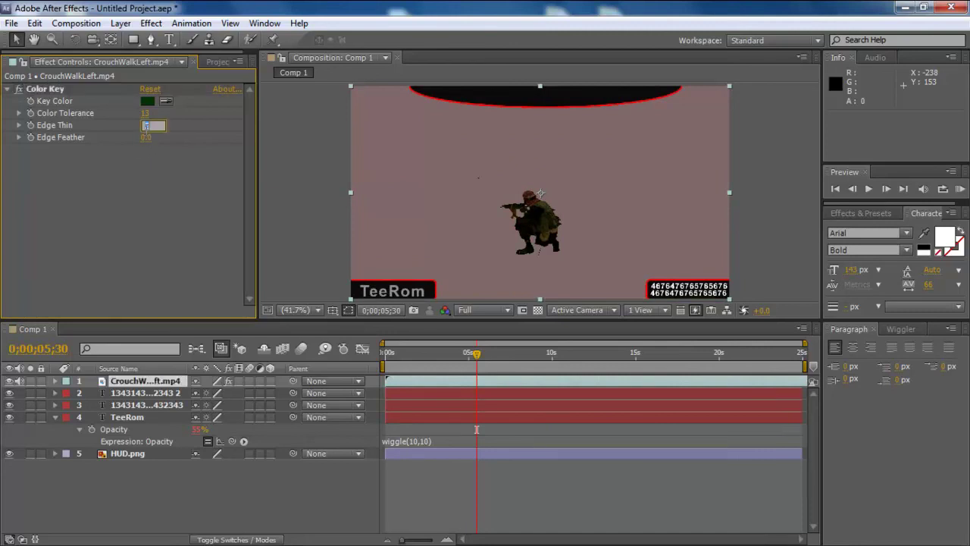
type("1")
key("Return")
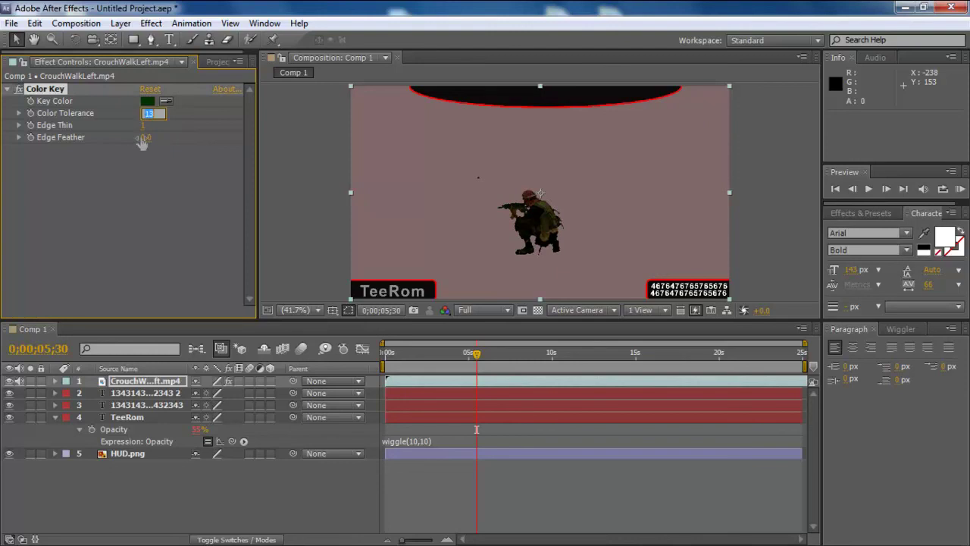
left_click_drag(145, 138, 181, 140)
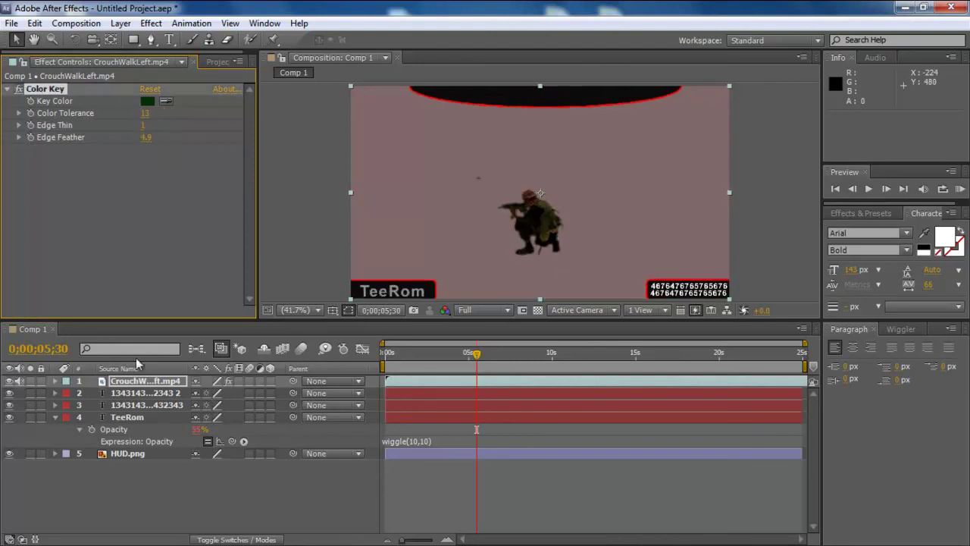
Scale the keyed soldier to about 33% and position him inside the top black HUD arc.
left_click(700, 298)
left_click_drag(731, 298, 611, 228)
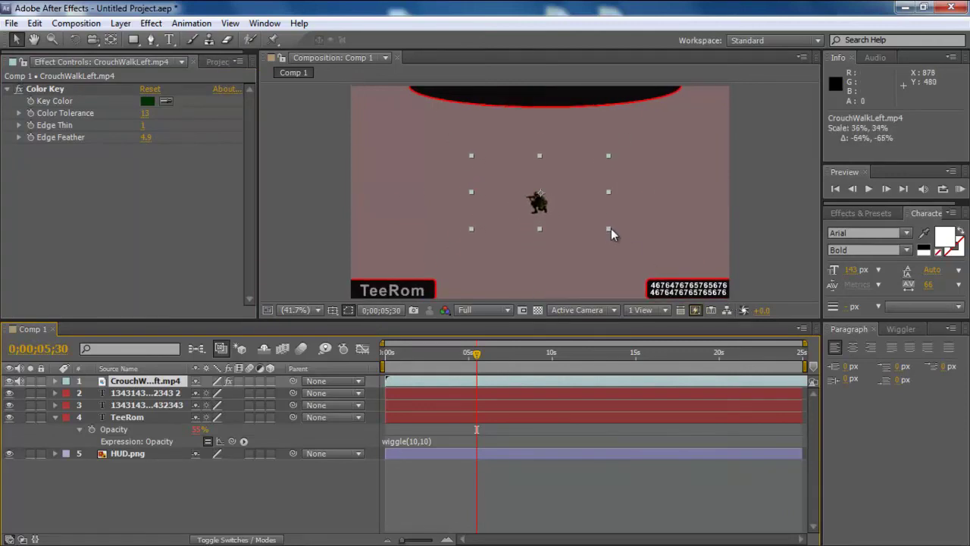
left_click_drag(563, 205, 567, 98)
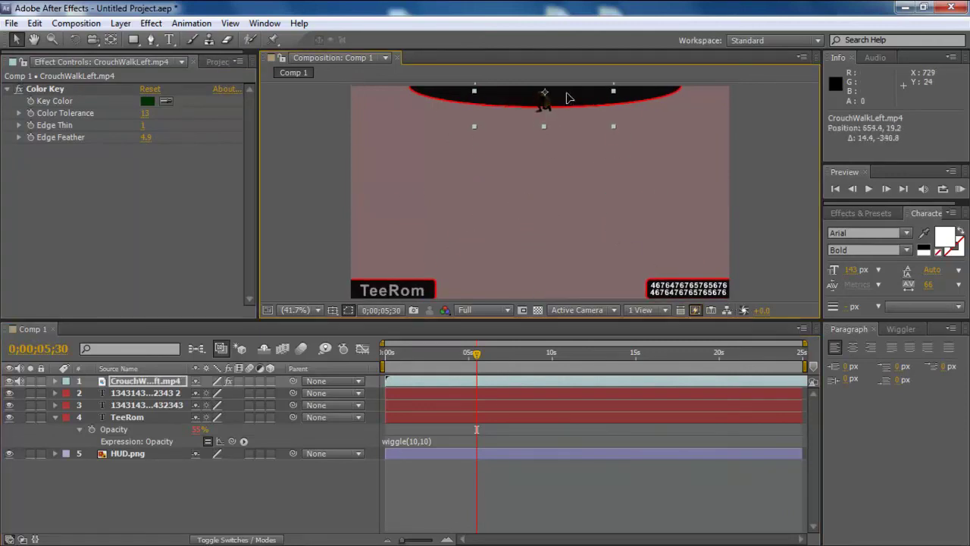
left_click_drag(612, 129, 577, 106)
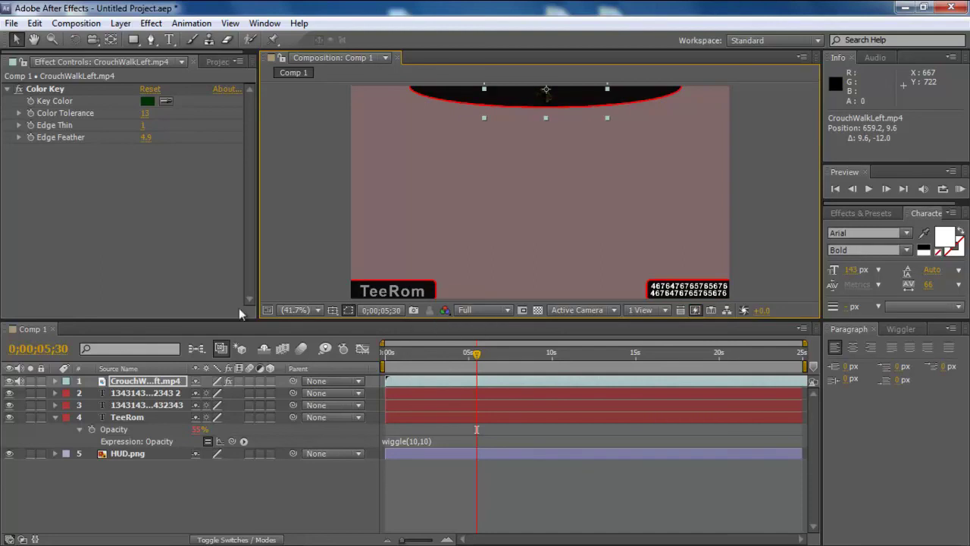
left_click(317, 192)
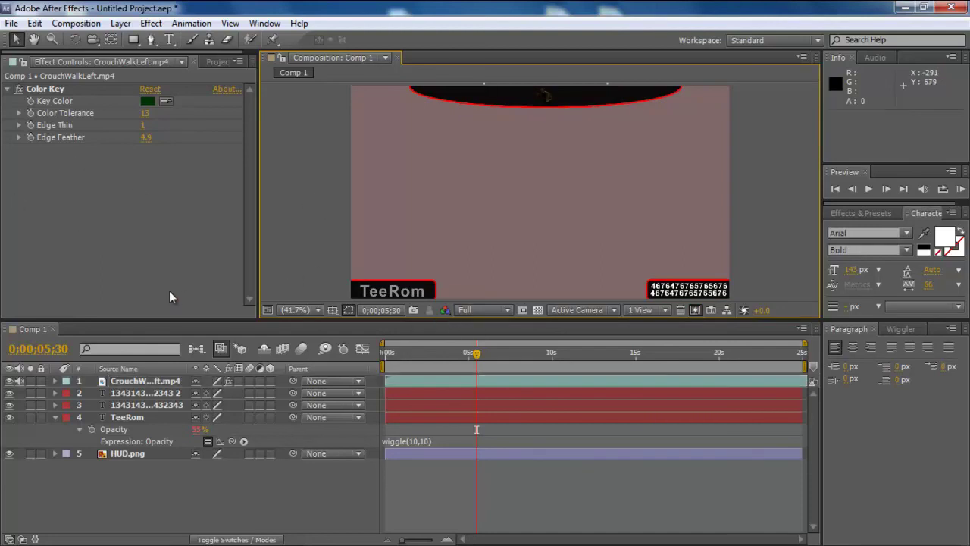
left_click(218, 62)
Create a new Comp 2 with a black background colour.
left_click(45, 311)
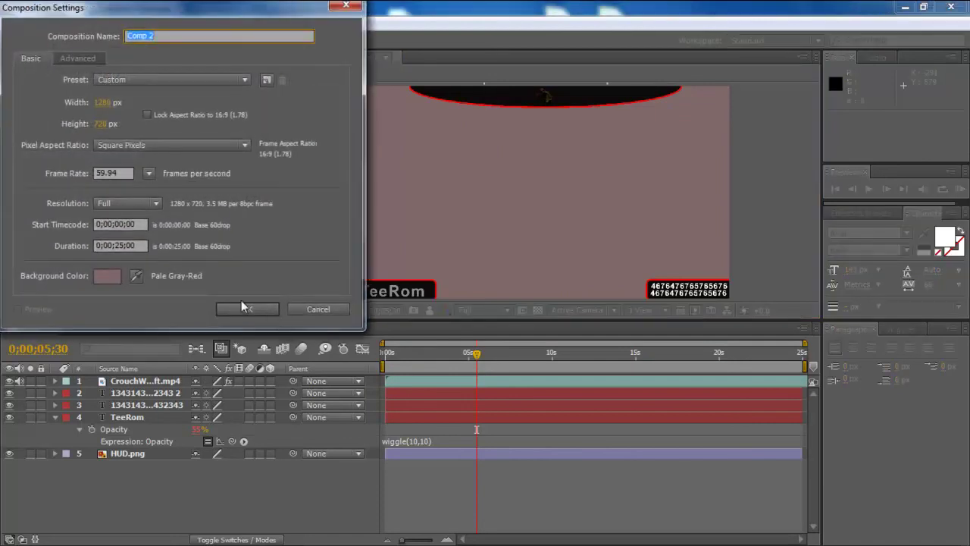
left_click(107, 275)
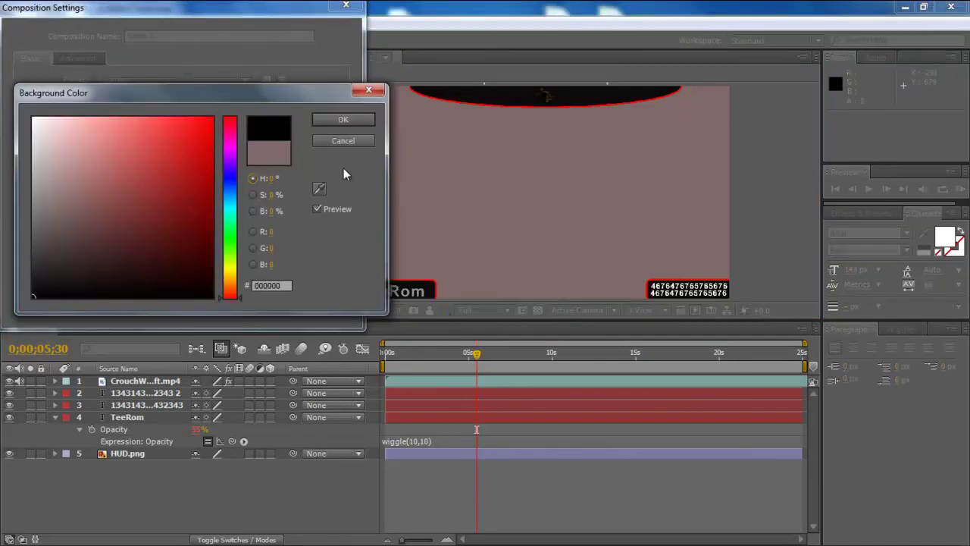
left_click(341, 123)
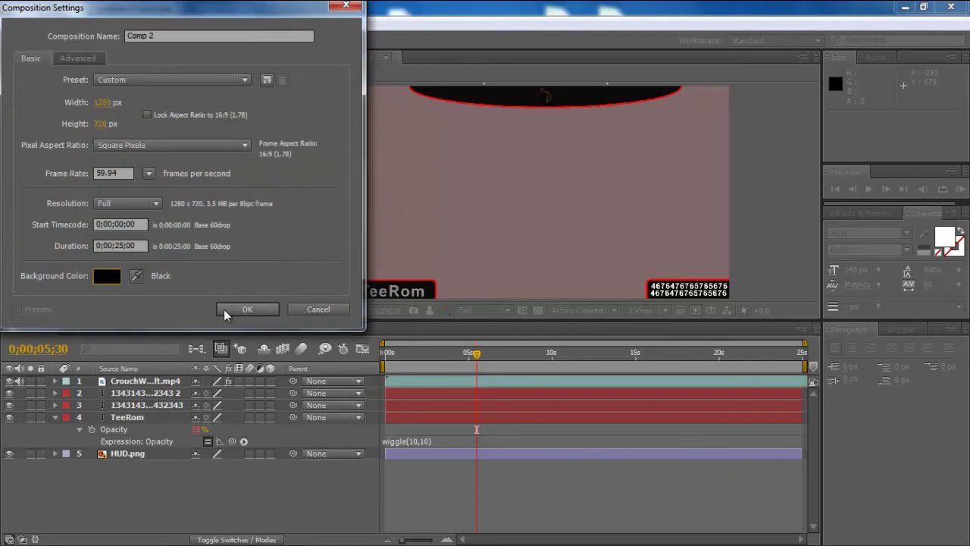
left_click(227, 308)
Add the 3piece Killcam #2.mp4 clip to Comp 2 with Comp 1 layered above it.
left_click_drag(41, 184, 535, 204)
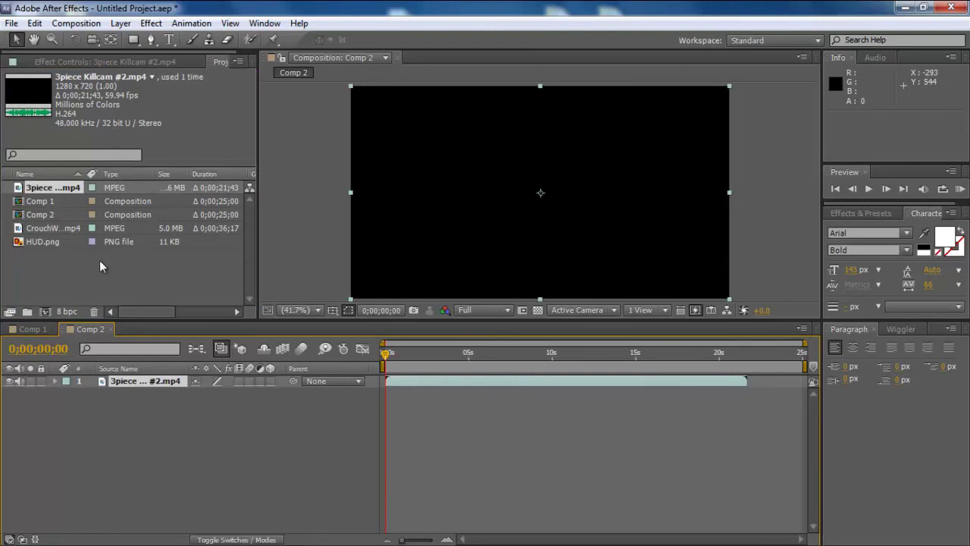
left_click(99, 266)
left_click_drag(23, 201, 534, 205)
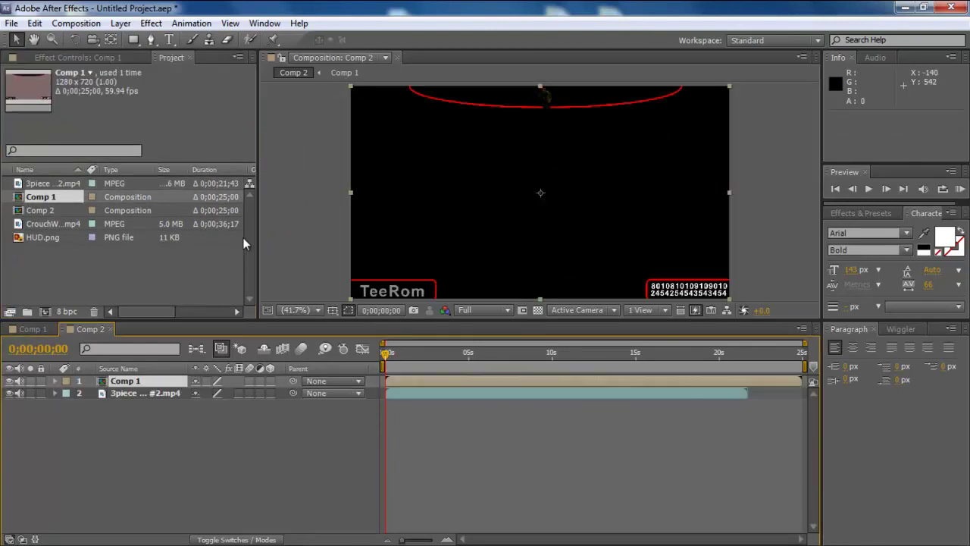
left_click(467, 367)
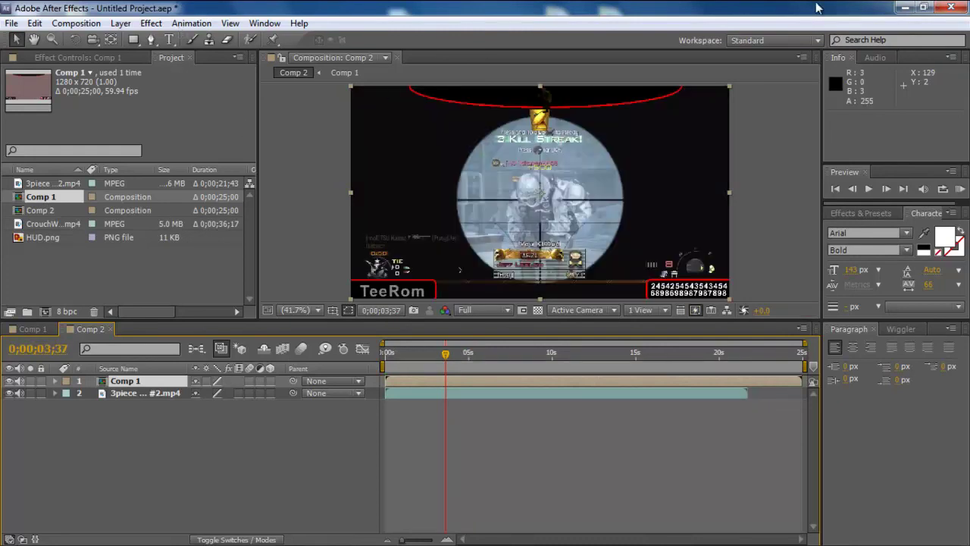
left_click(509, 352)
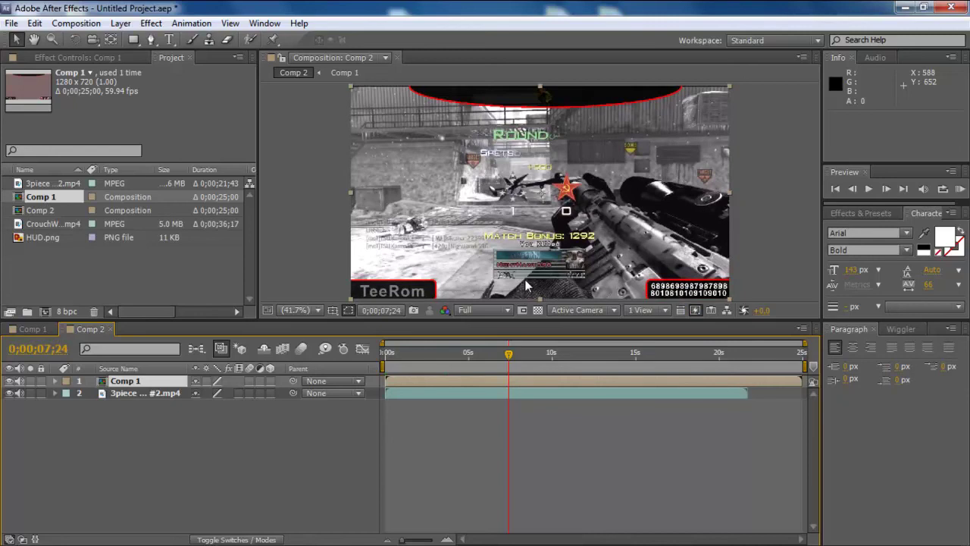
Set the Comp 1 HUD layer's Opacity to 75%.
key("t")
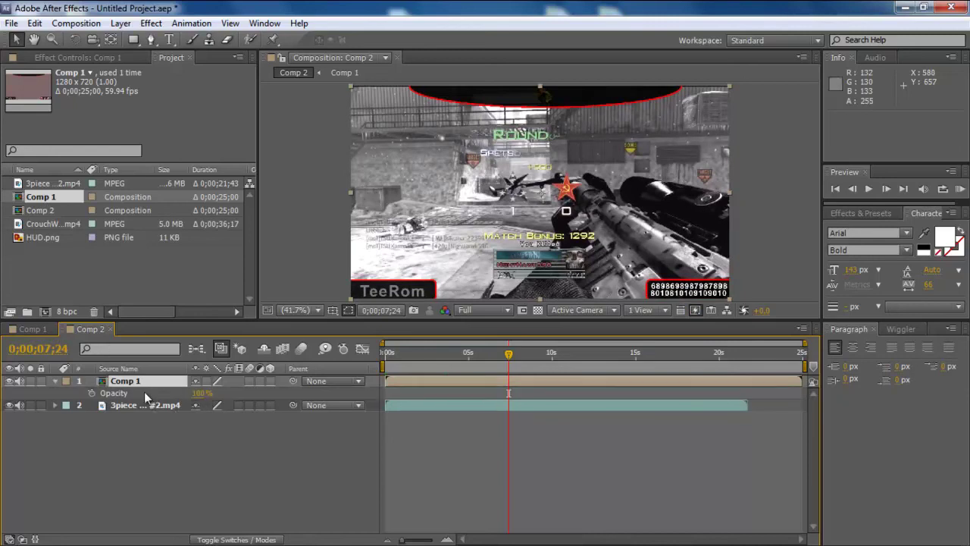
left_click(200, 392)
key("Return")
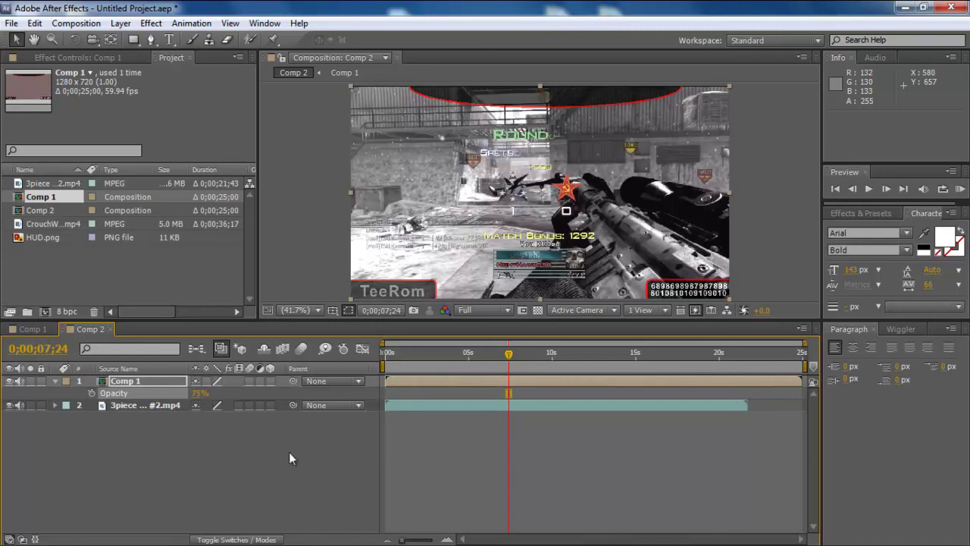